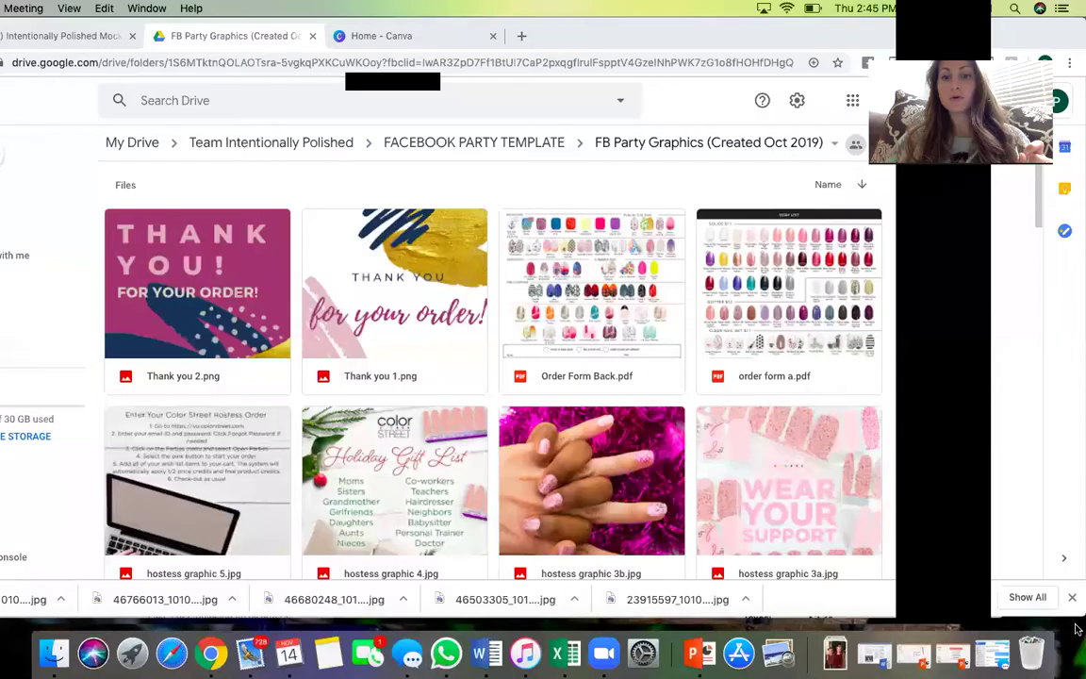
- Dismiss the downloads bar, switch to the Facebook group, minimize the chat window and open the graphics download link in the group's post
click(1072, 597)
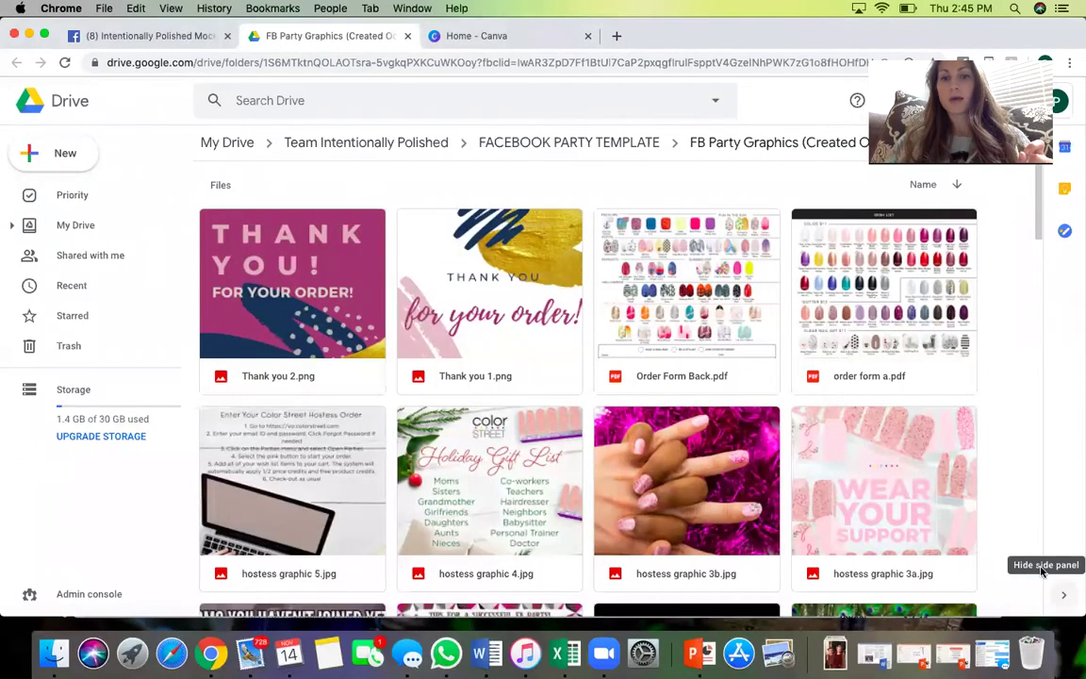
click(182, 37)
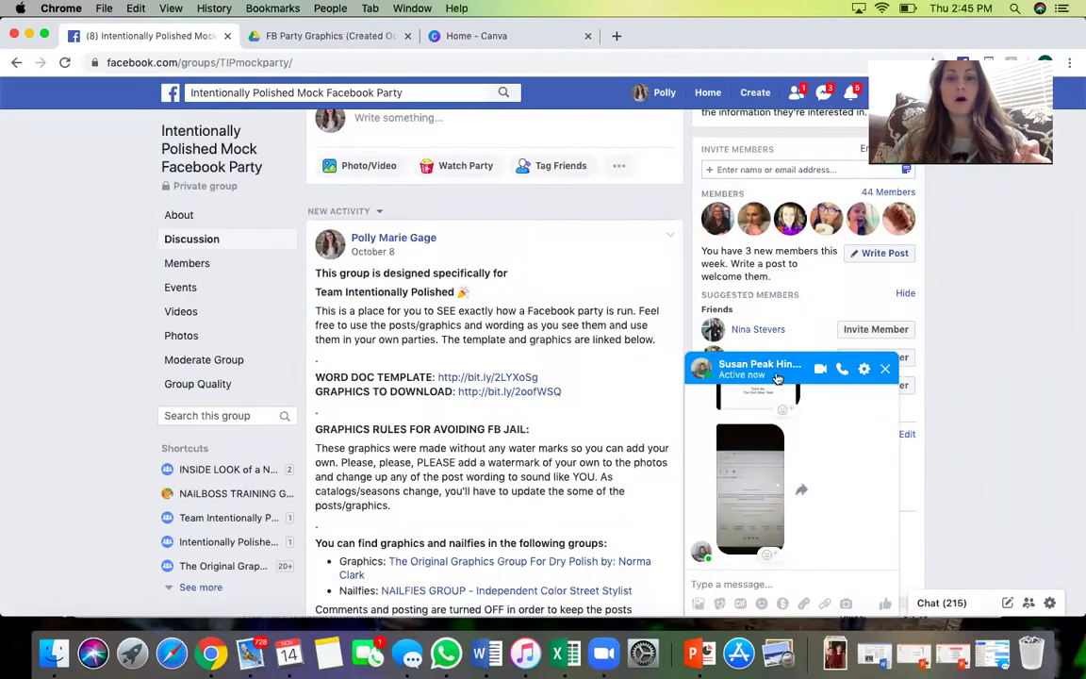
click(777, 377)
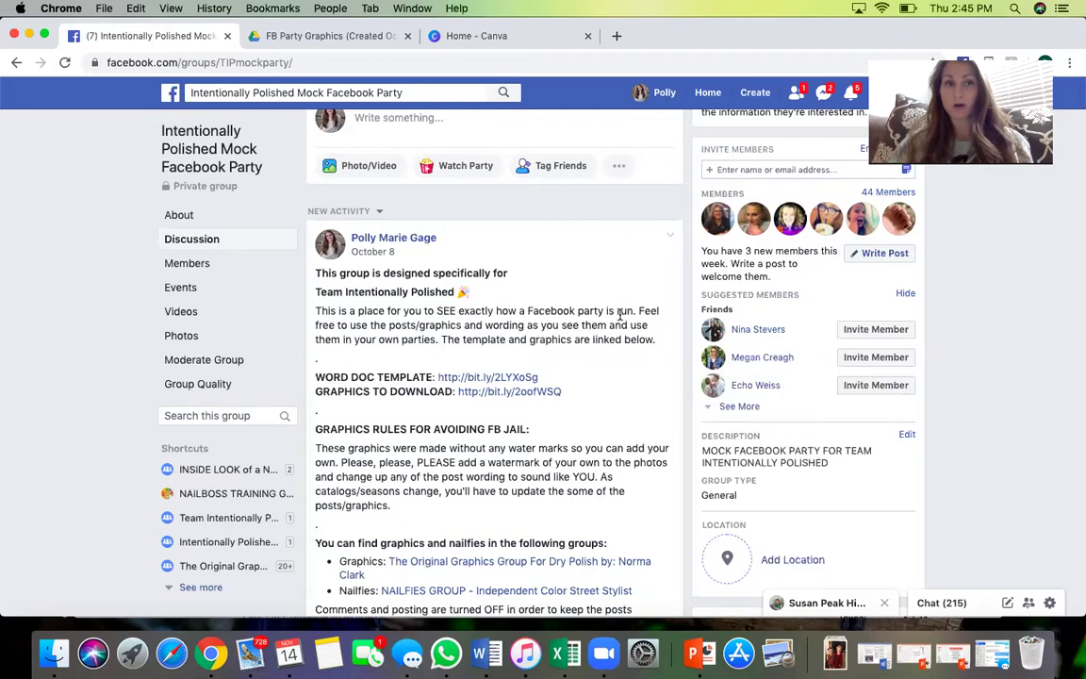
scroll(394, 277, down, 3)
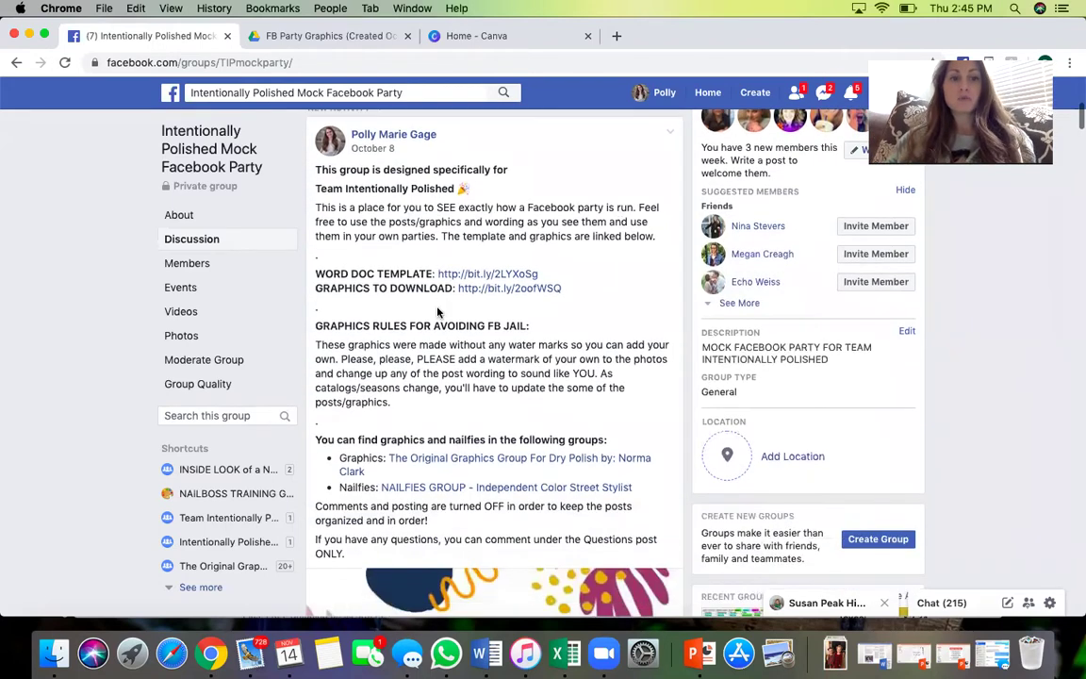
click(518, 292)
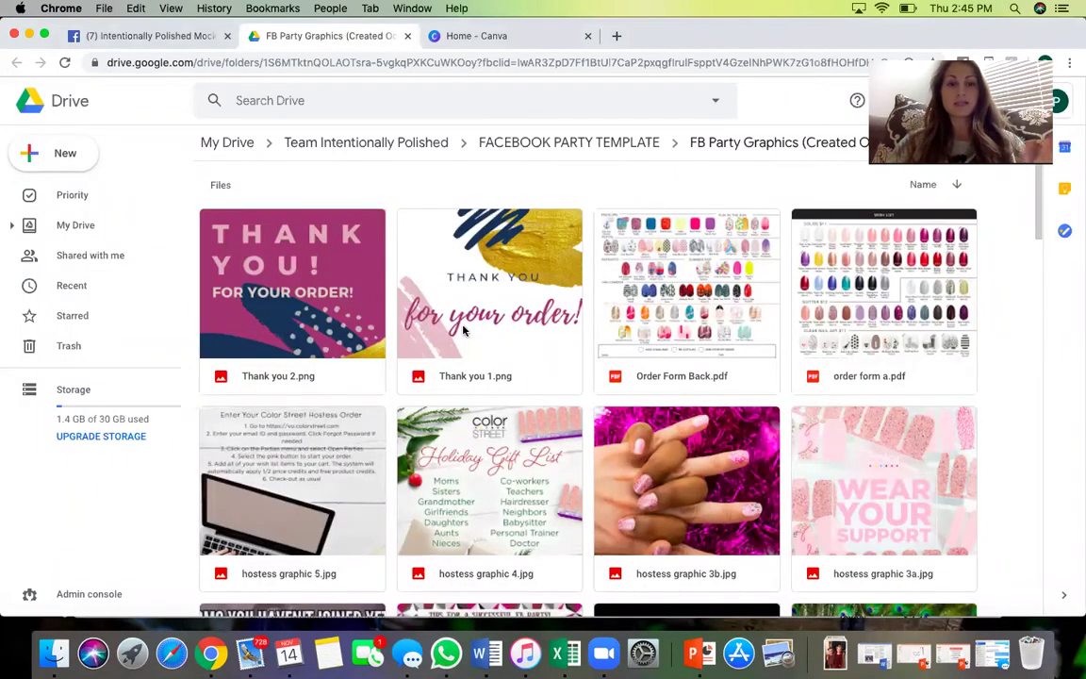
- Browse the graphics in the FB Party Graphics folder, reverse the name sorting and restore it, and open the folder's list of actions
scroll(447, 345, down, 3)
scroll(447, 345, down, 2)
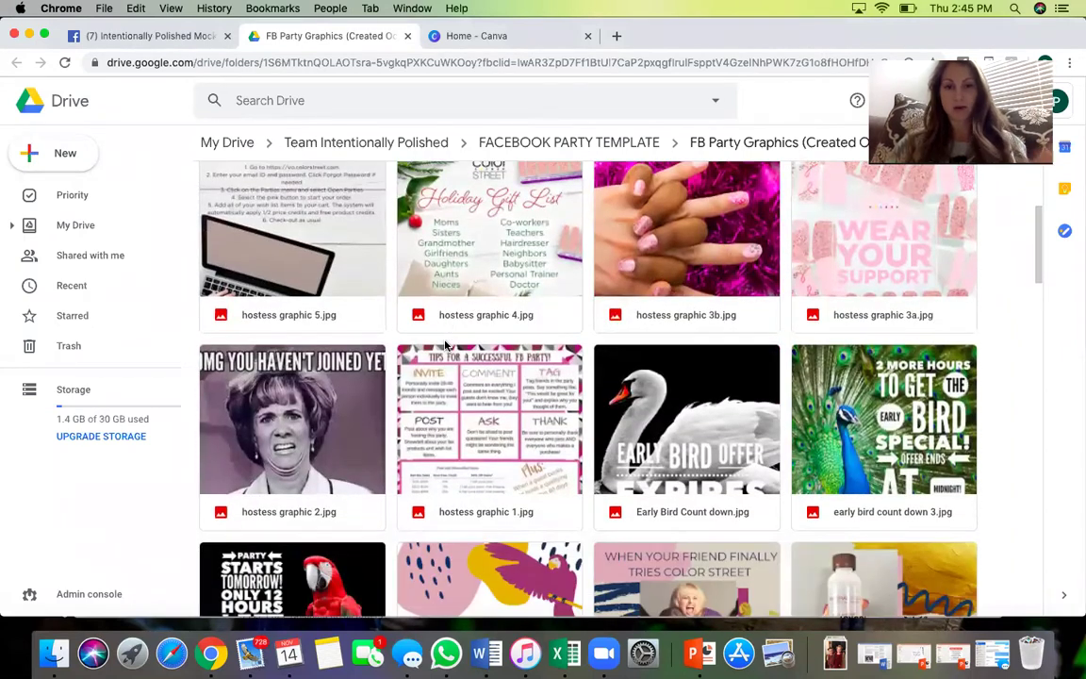
scroll(447, 345, down, 5)
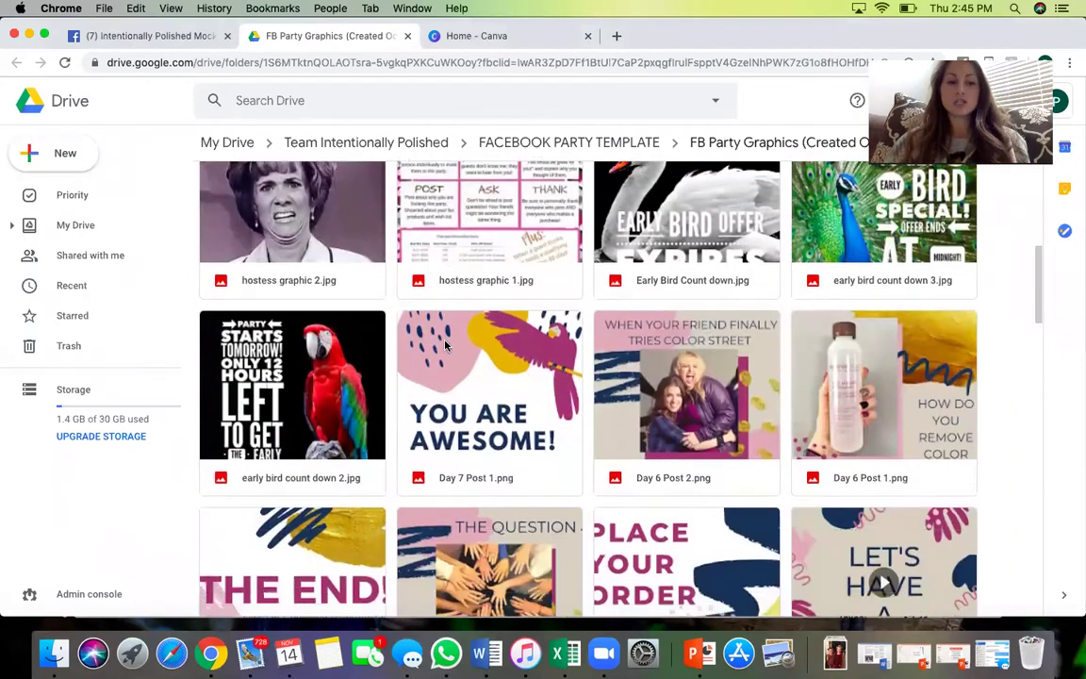
scroll(446, 346, up, 2)
scroll(446, 345, up, 7)
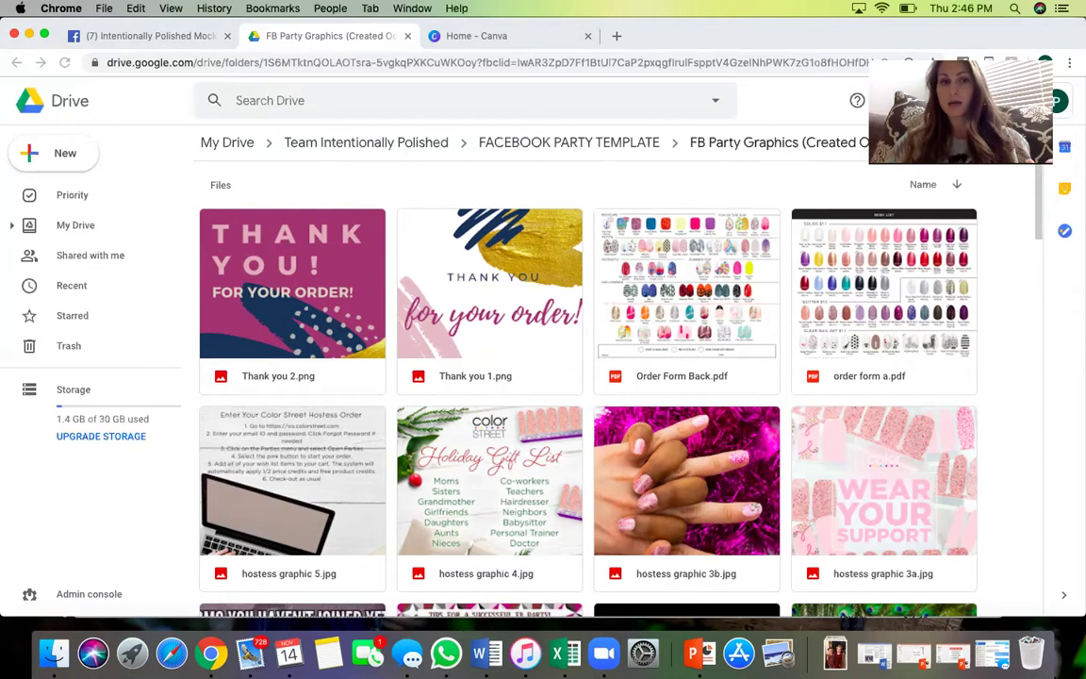
click(958, 187)
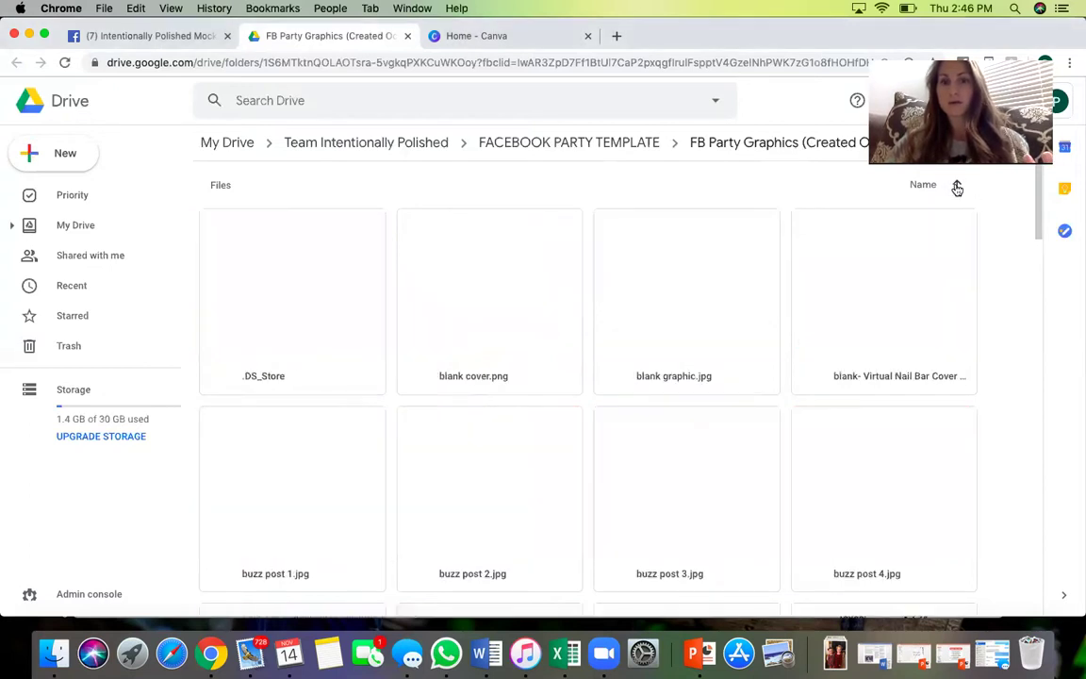
click(959, 187)
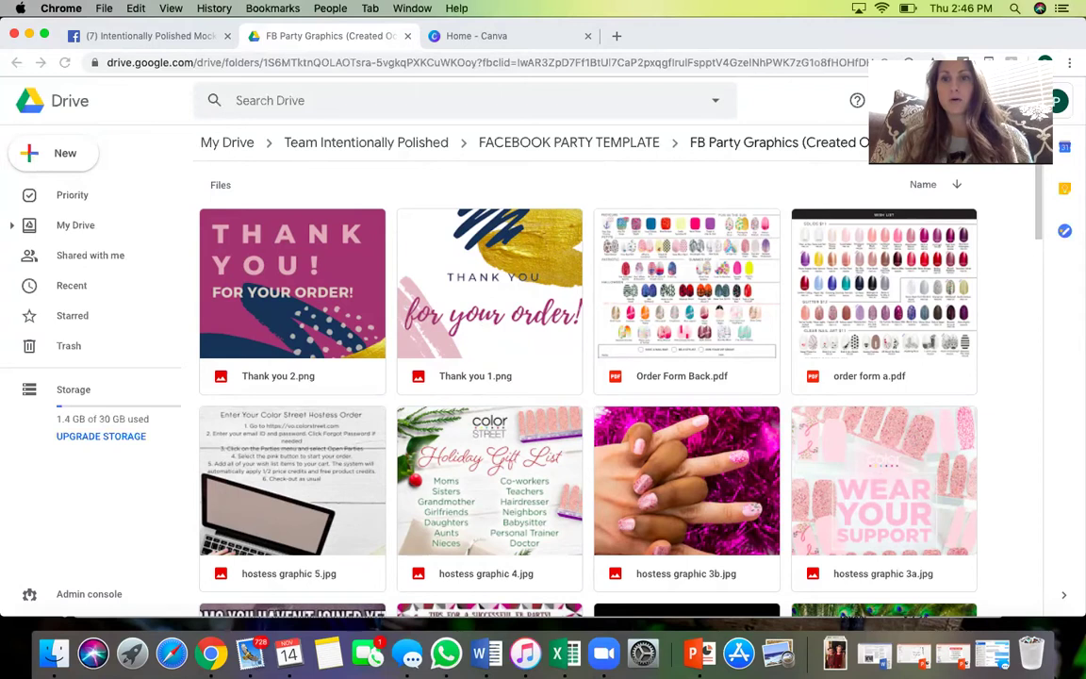
click(745, 143)
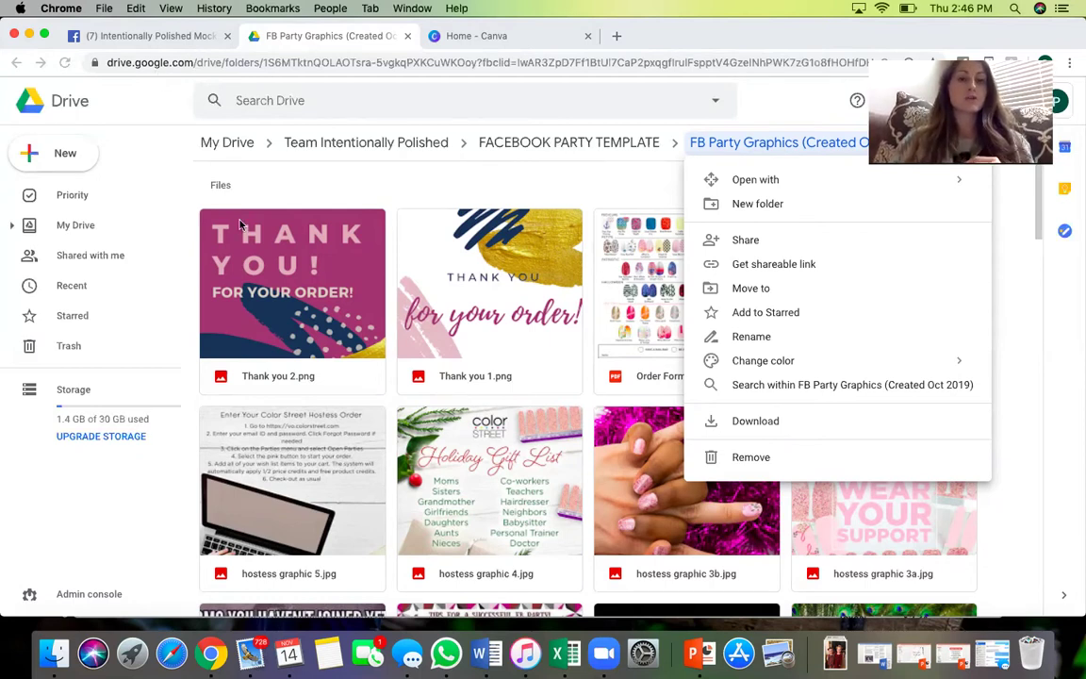
- Switch to Canva and create a new blank Instagram Post design
click(489, 36)
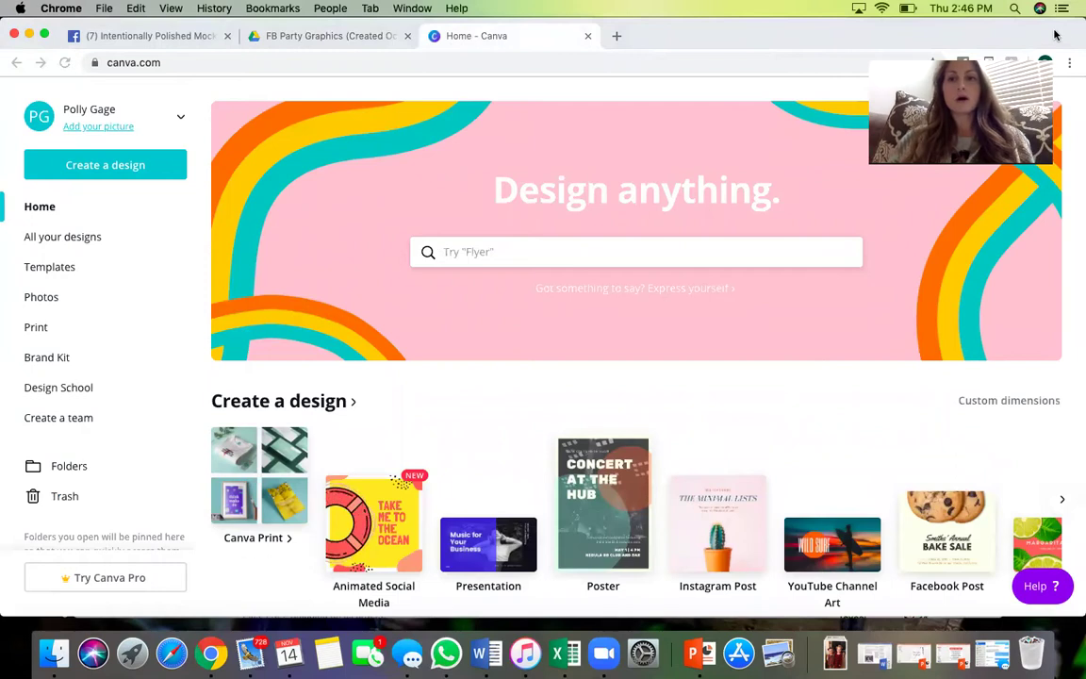
click(121, 174)
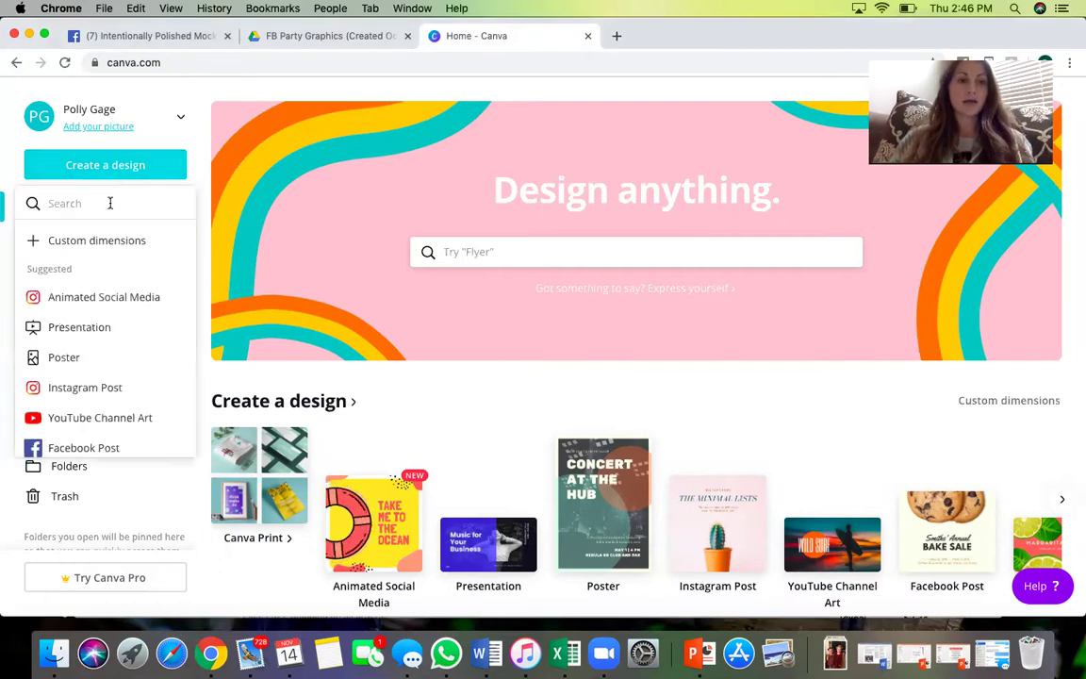
click(107, 392)
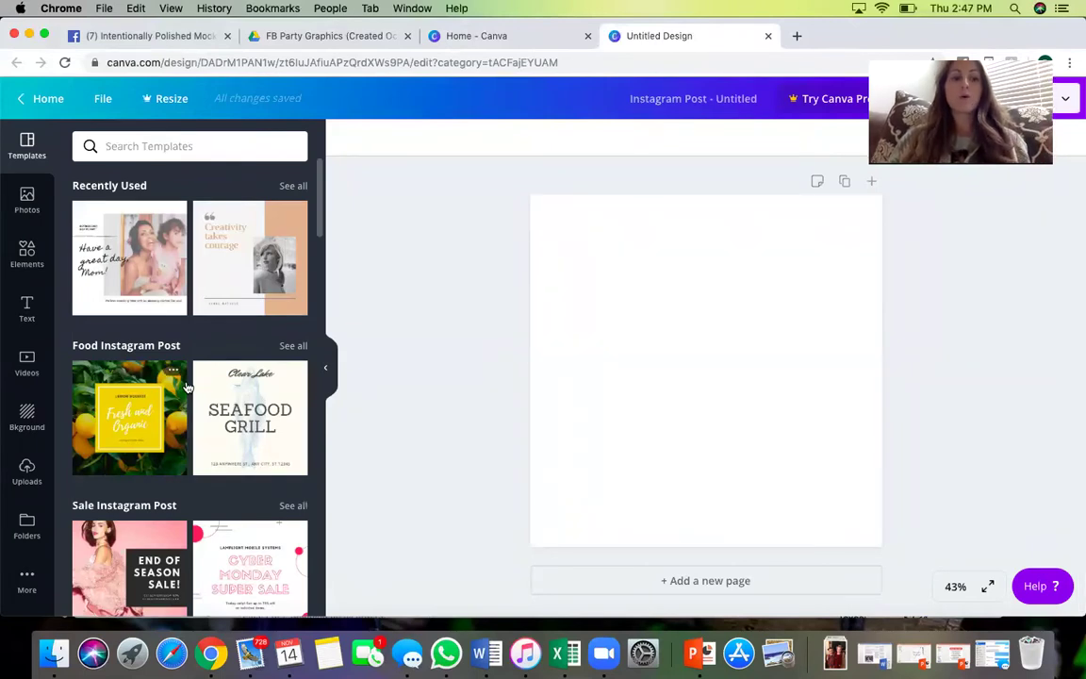
- Upload the image Day 1 Post 3a.jpg from the TIP MOCK FB PARTY folder on the Desktop
click(19, 476)
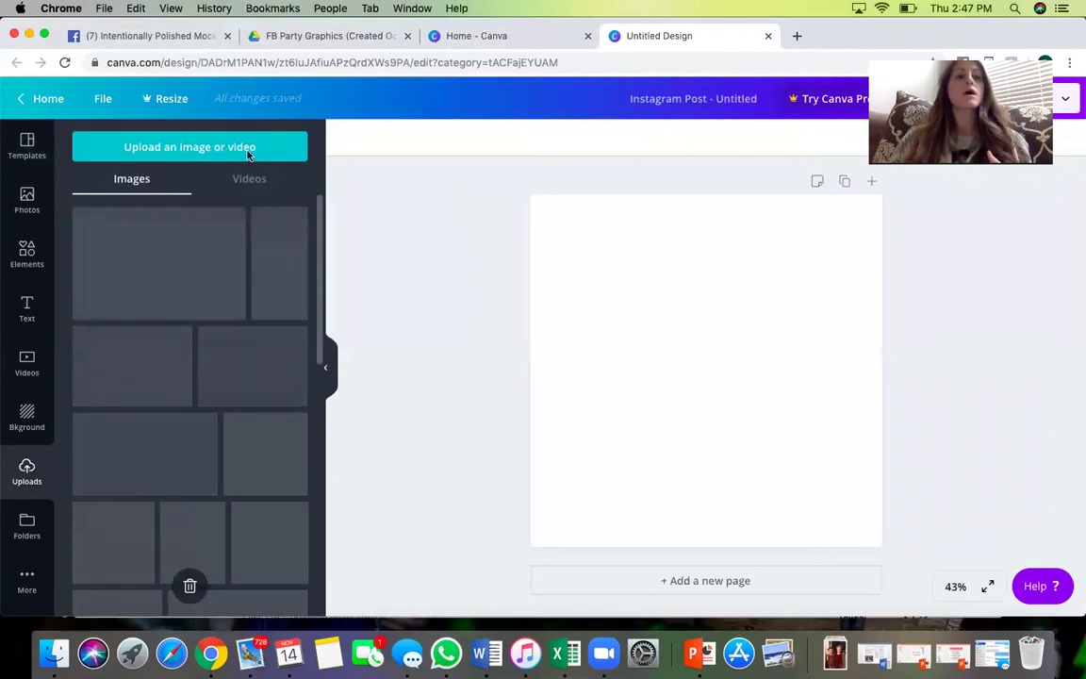
click(241, 157)
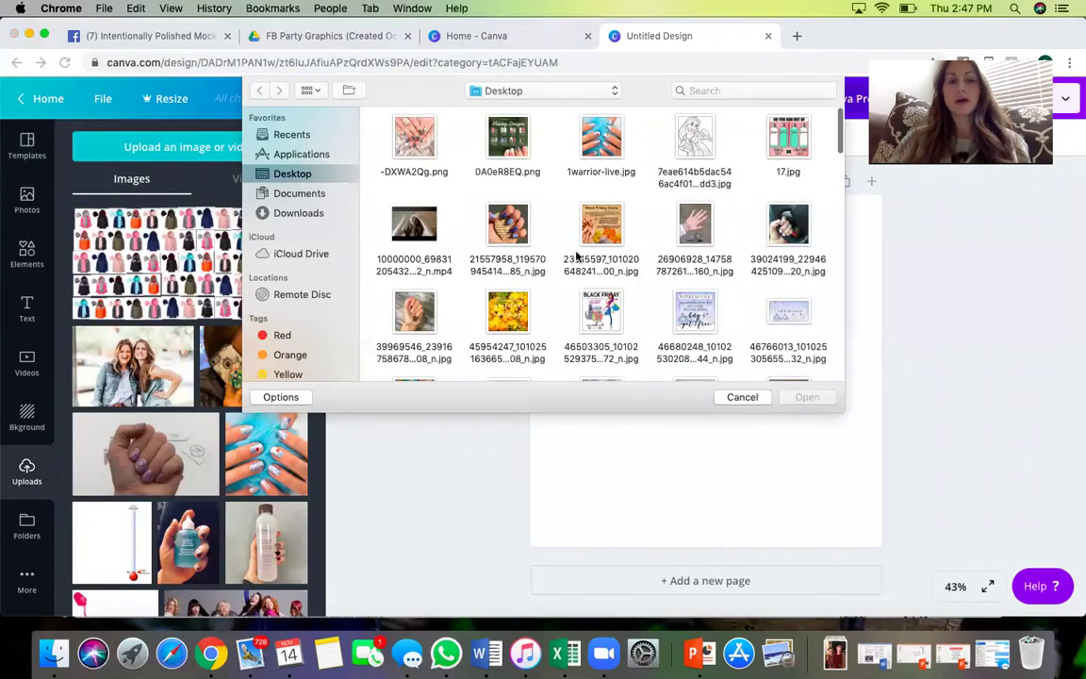
scroll(577, 253, down, 10)
scroll(577, 250, down, 10)
scroll(580, 249, down, 5)
click(698, 235)
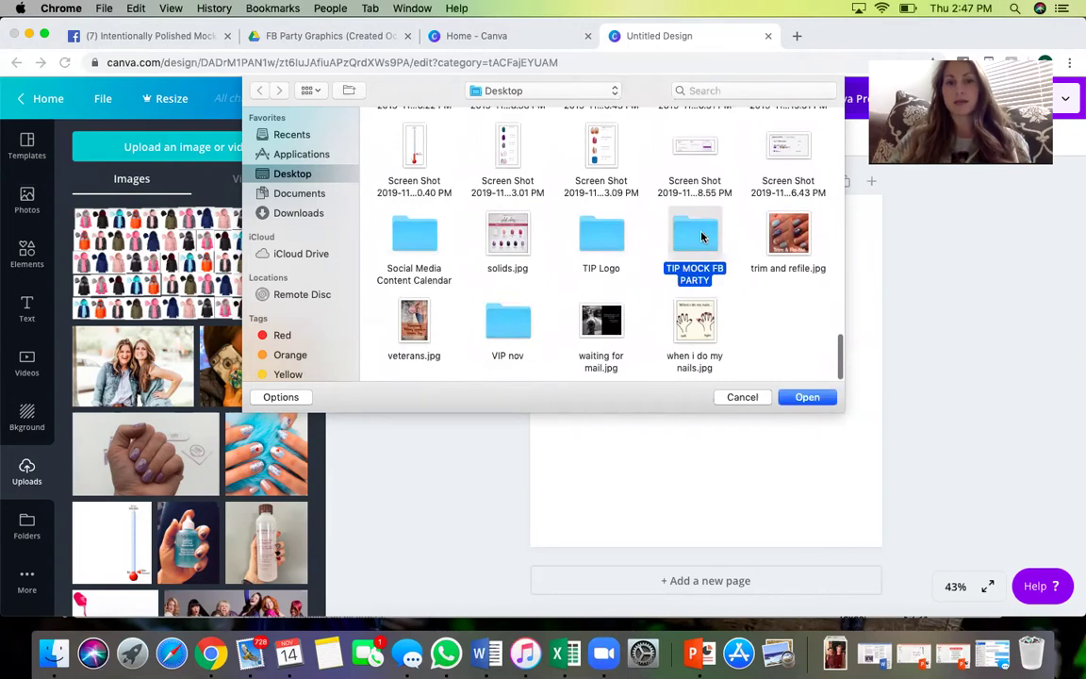
double_click(700, 236)
scroll(563, 253, down, 1)
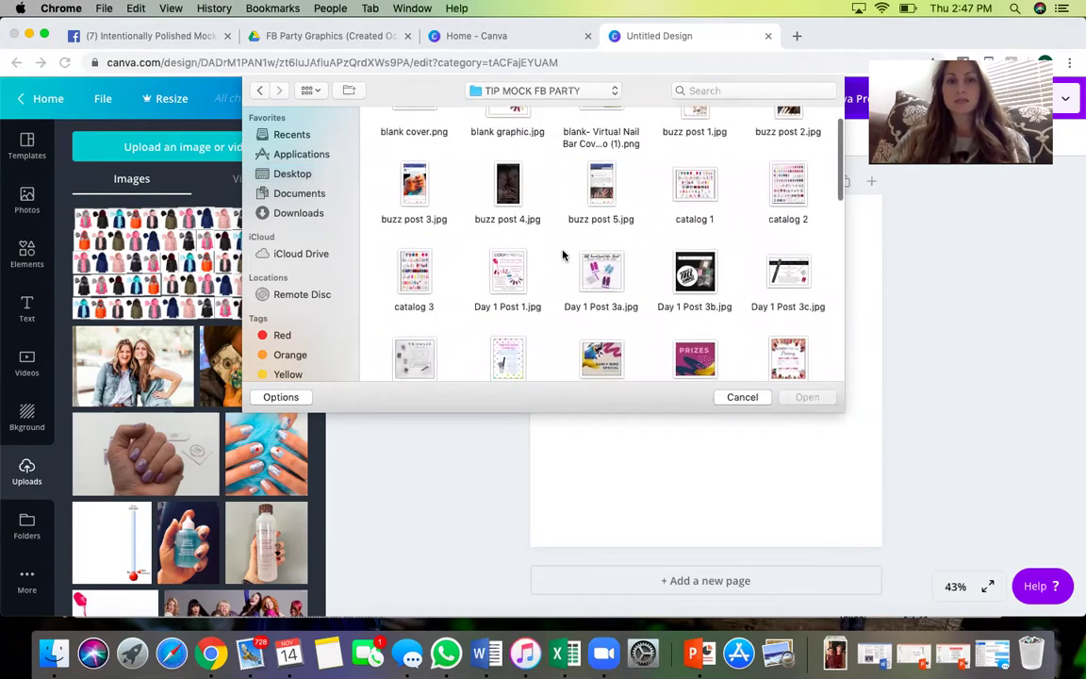
scroll(563, 254, down, 1)
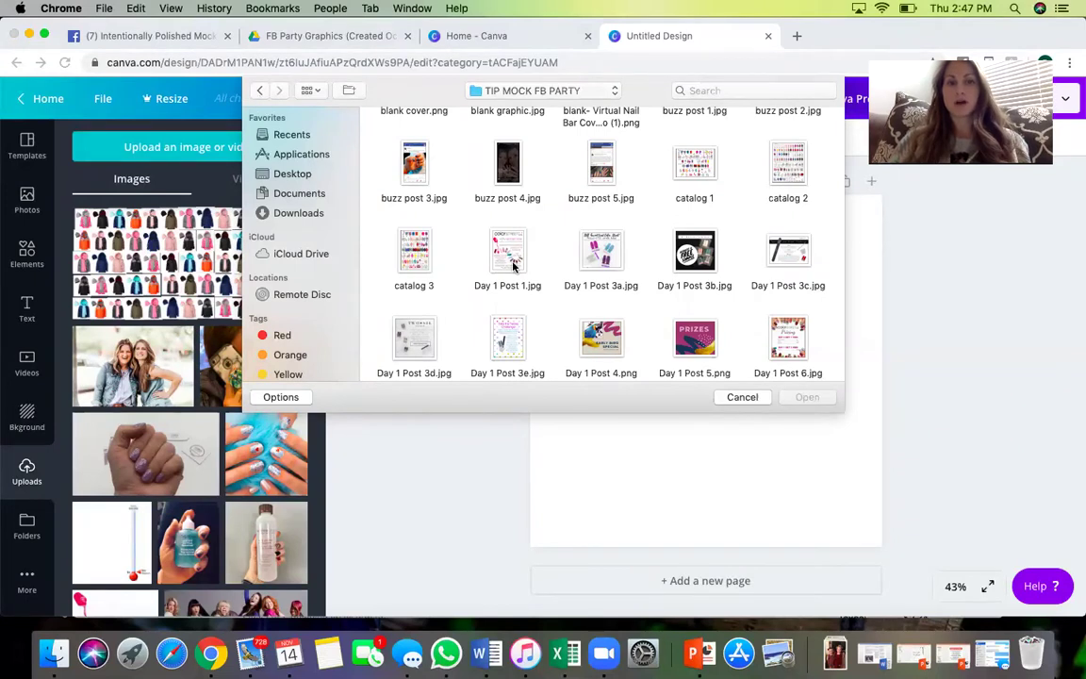
click(601, 253)
click(811, 397)
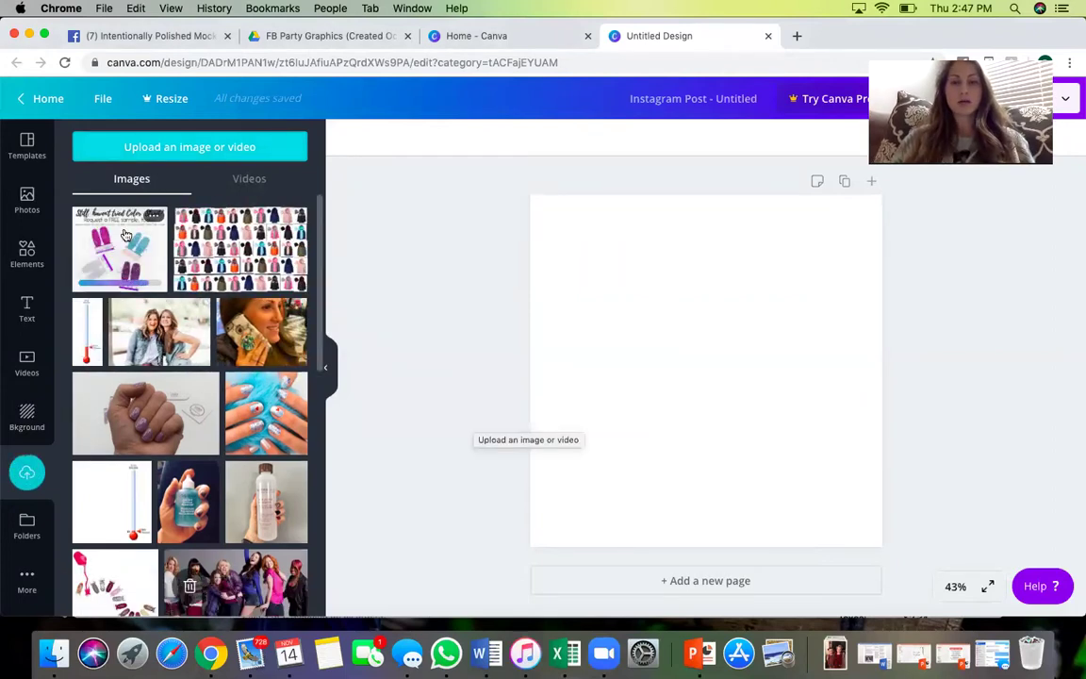
- Place the uploaded free-sample image on the blank page, enlarge it to the full page width and centre it vertically
drag(126, 235, 693, 296)
drag(763, 326, 654, 255)
drag(838, 463, 871, 510)
drag(782, 454, 782, 472)
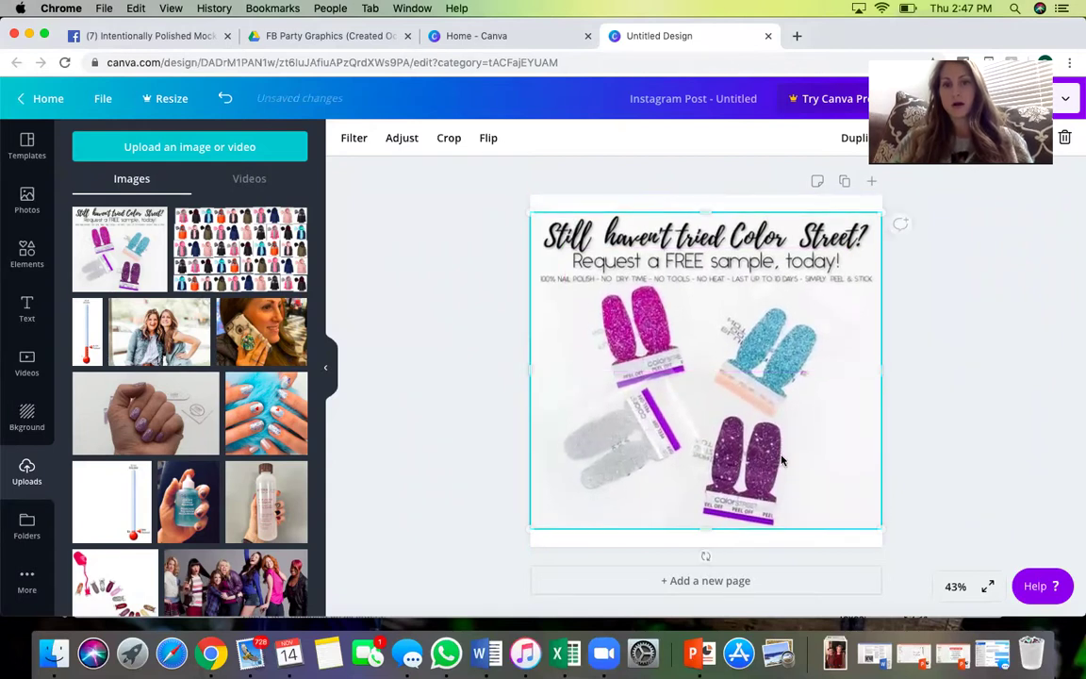
click(936, 418)
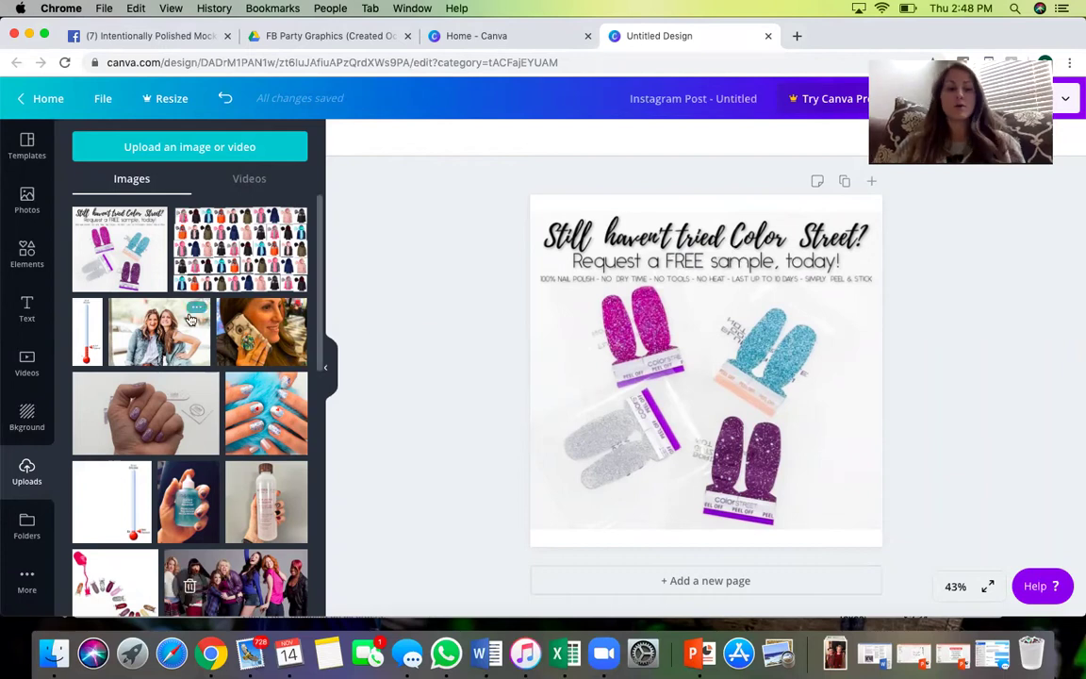
- Add a heading text box over the graphic and enter the owner's social media handle as a watermark
click(23, 311)
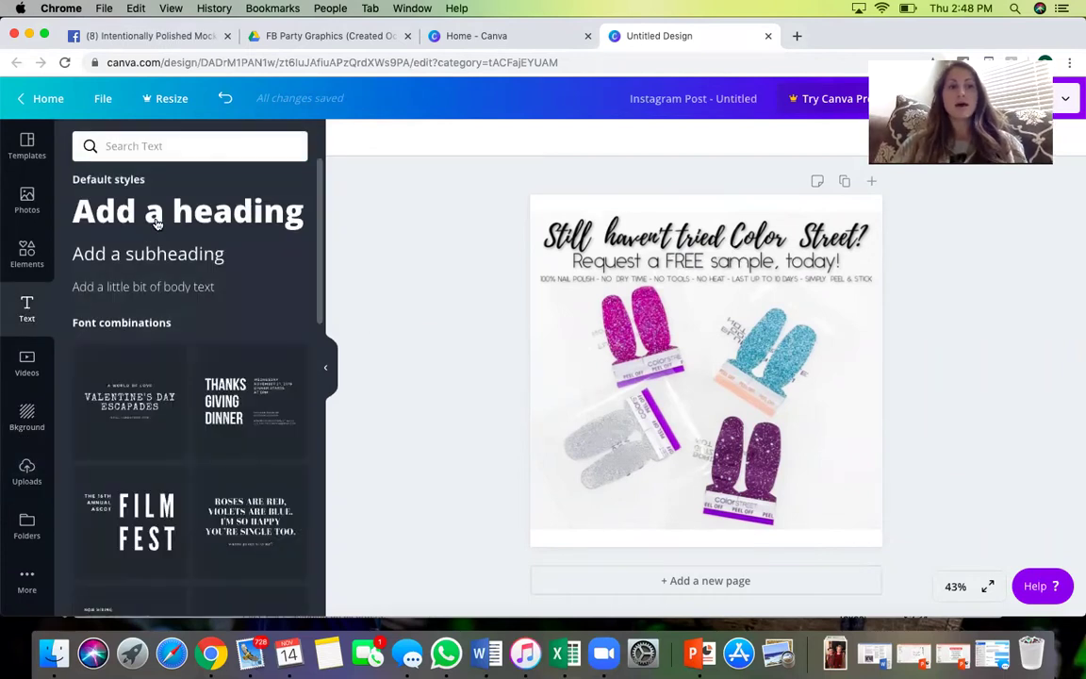
click(242, 213)
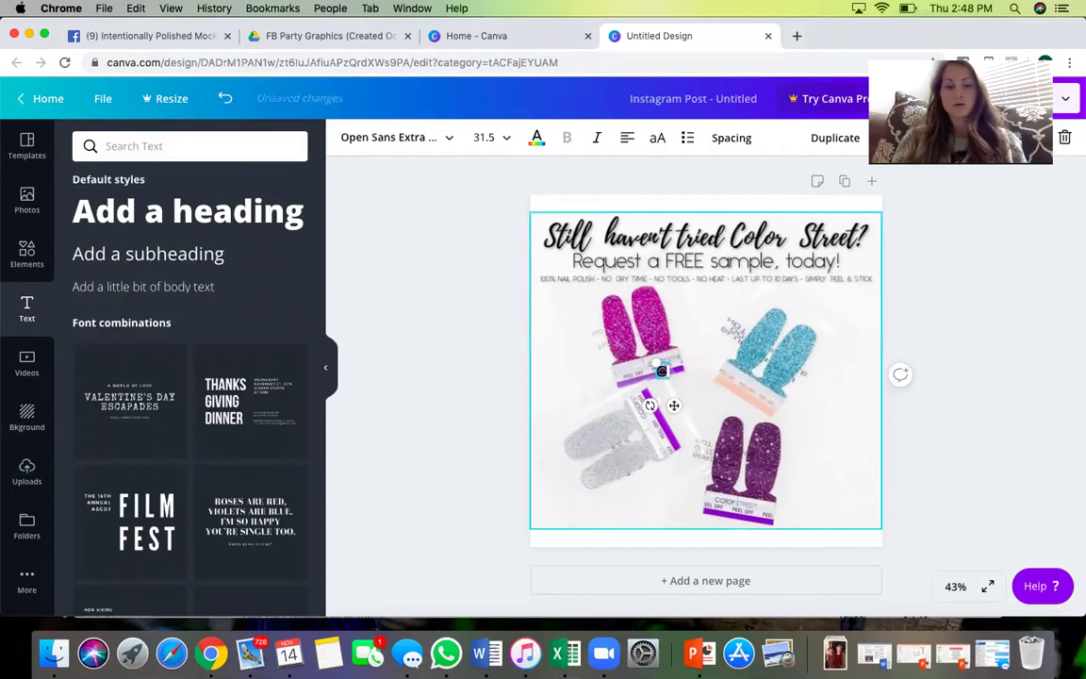
text(POLLY.GAGE)
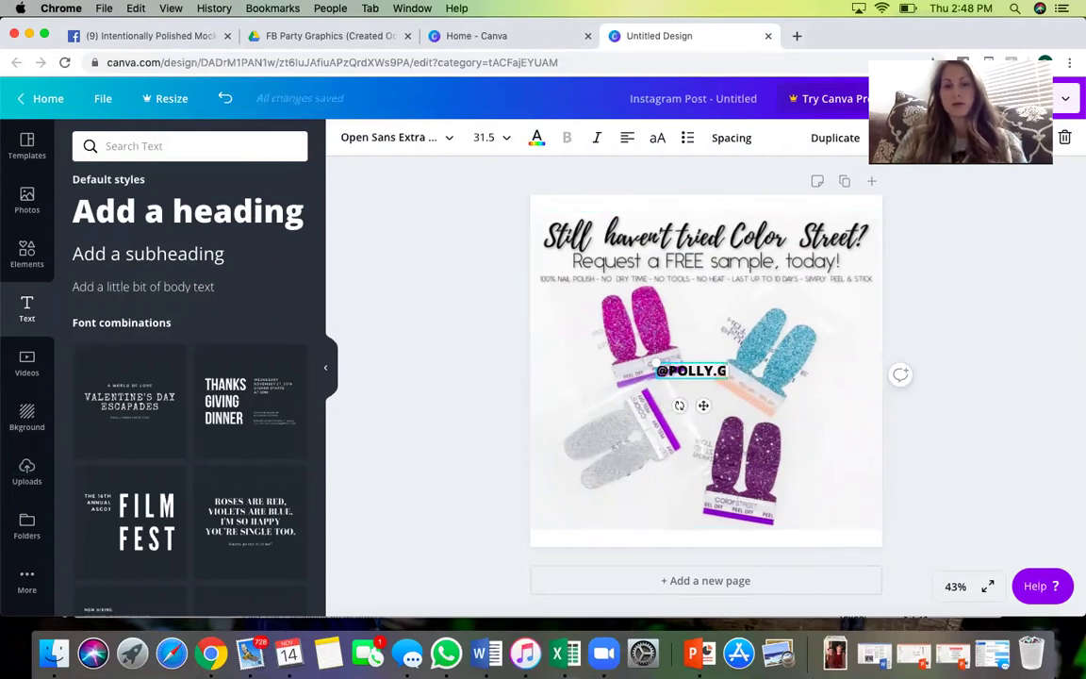
- Replace the social media handle in the heading with the owner's personal website address
key(BackSpace)
key(BackSpace)
key(BackSpace)
key(BackSpace)
key(BackSpace)
key(BackSpace)
key(BackSpace)
key(BackSpace)
key(BackSpace)
key(BackSpace)
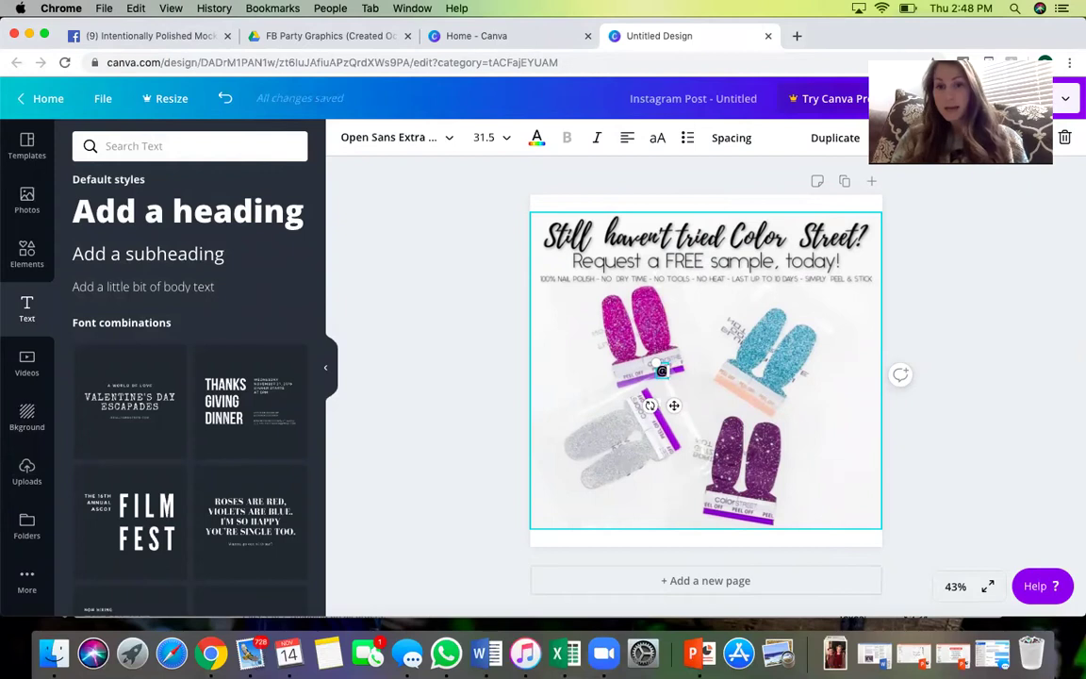
key(BackSpace)
text(www.pollygag)
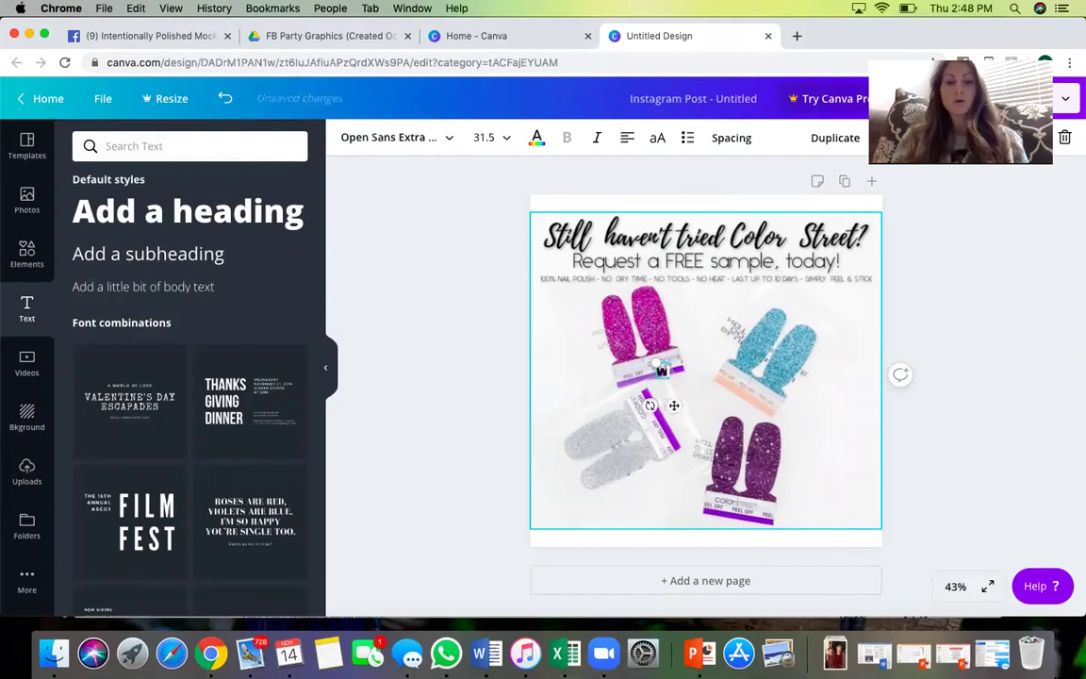
text(e.com)
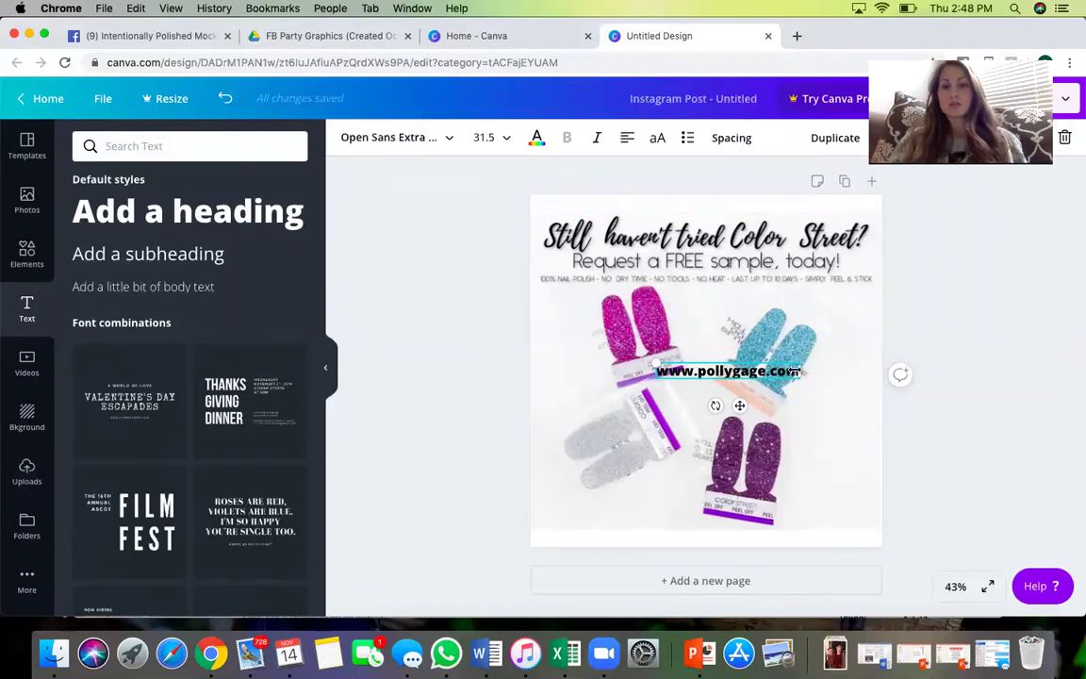
- Change the website watermark's font to Montserrat
drag(782, 370, 663, 371)
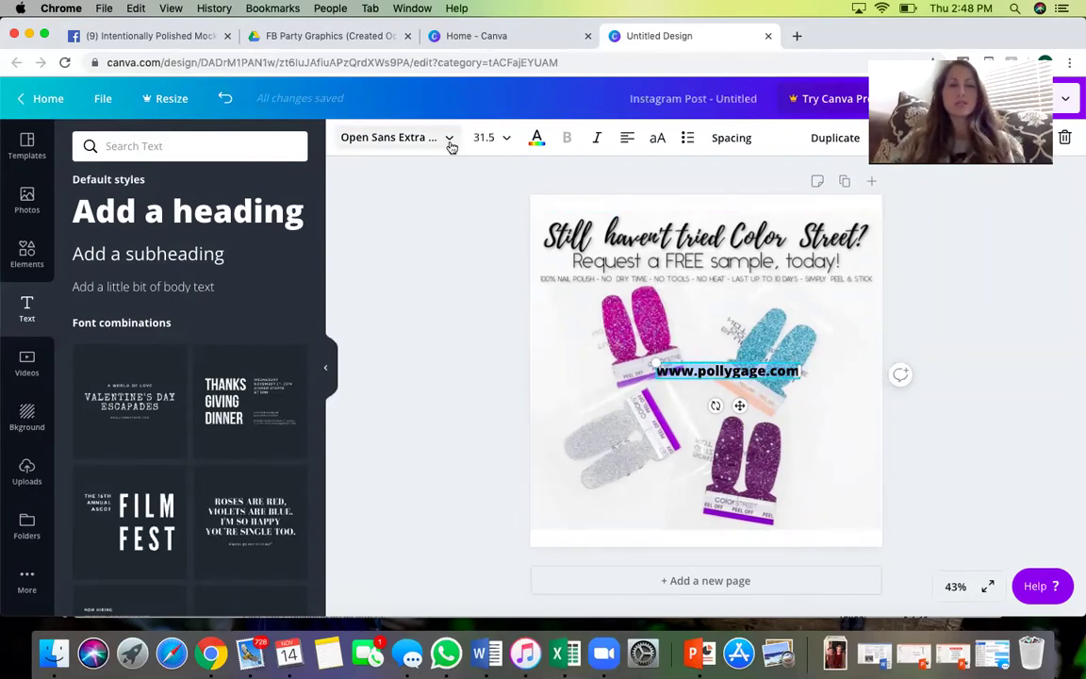
click(370, 142)
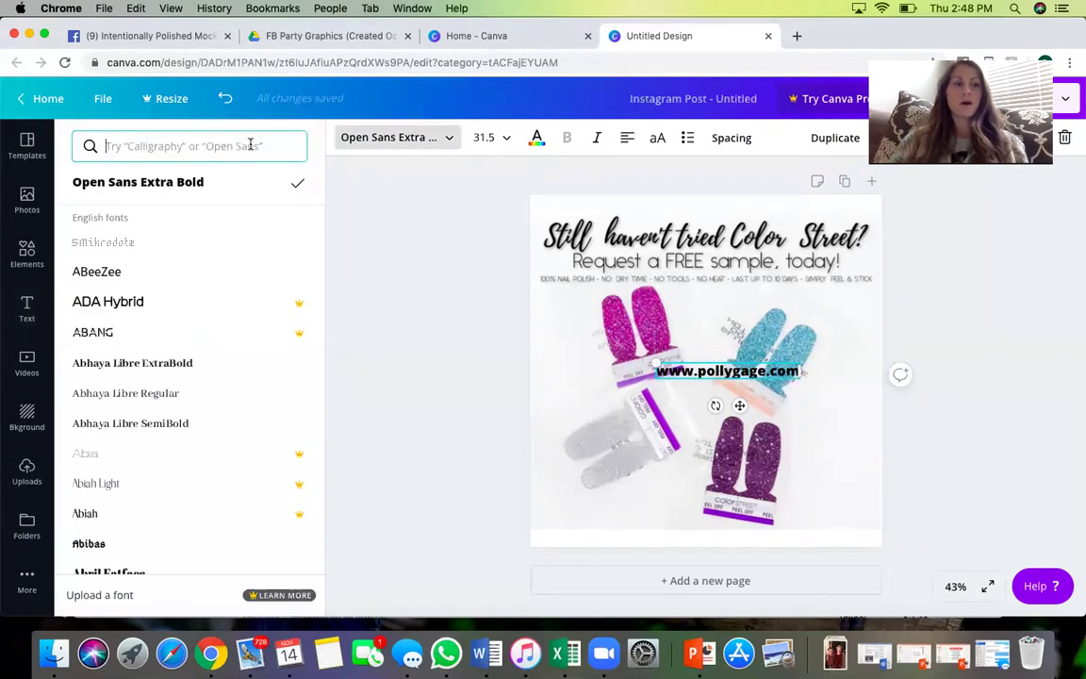
text(mont)
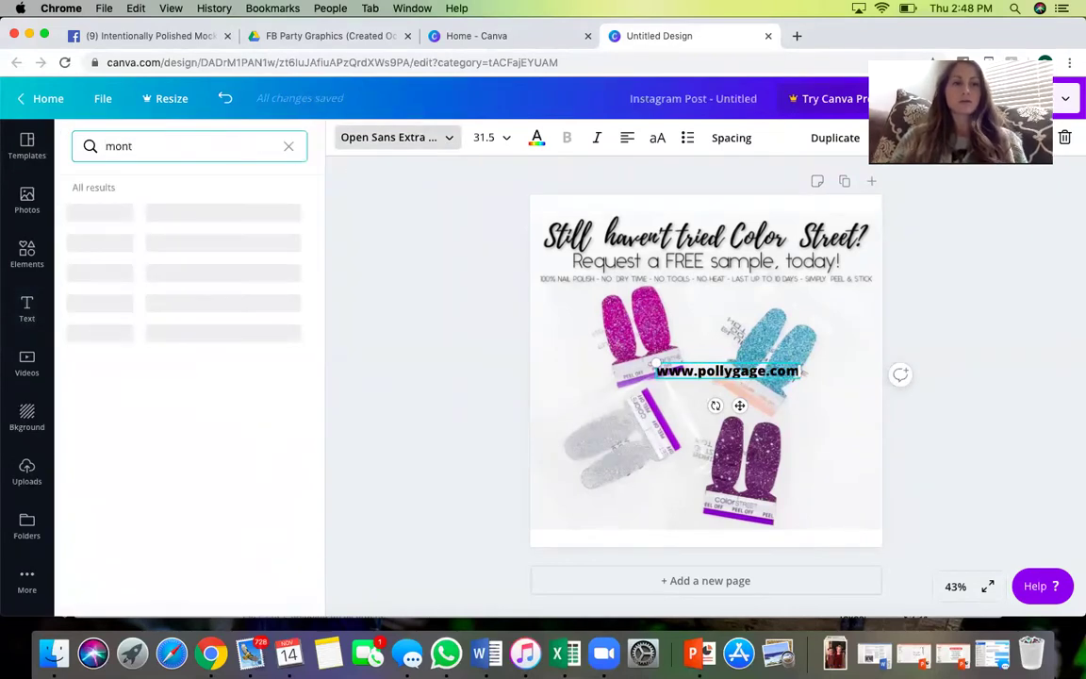
click(132, 213)
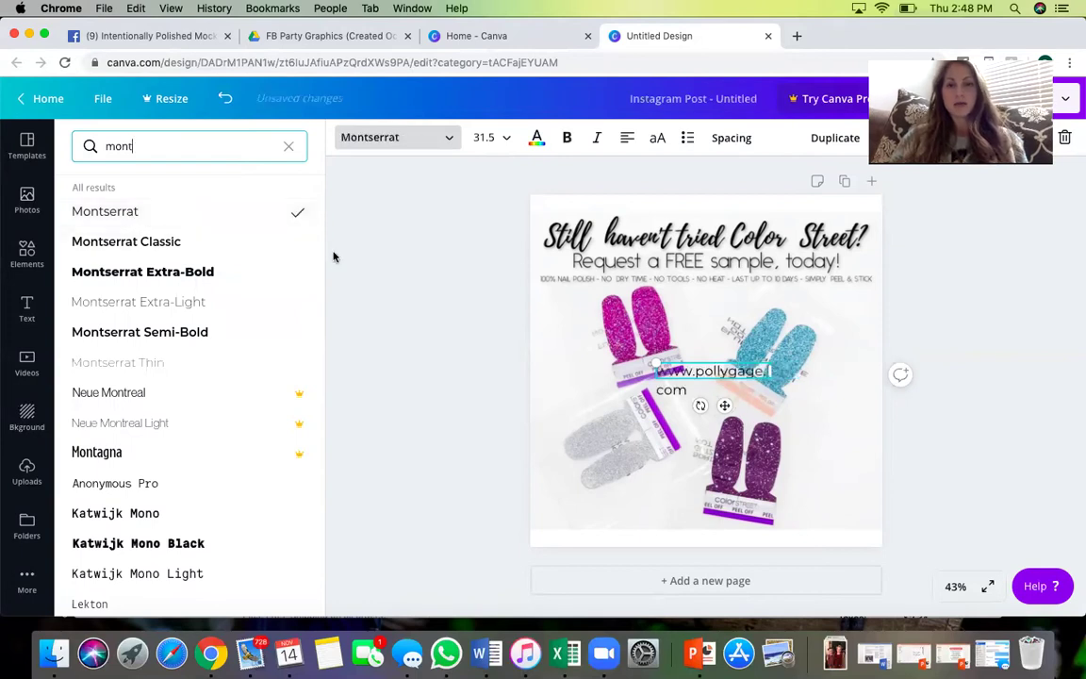
- Try the website watermark at font size 17.2, angled along the edge of the teal nail sample, and remove it from the graphic
drag(653, 361, 600, 356)
drag(771, 368, 811, 383)
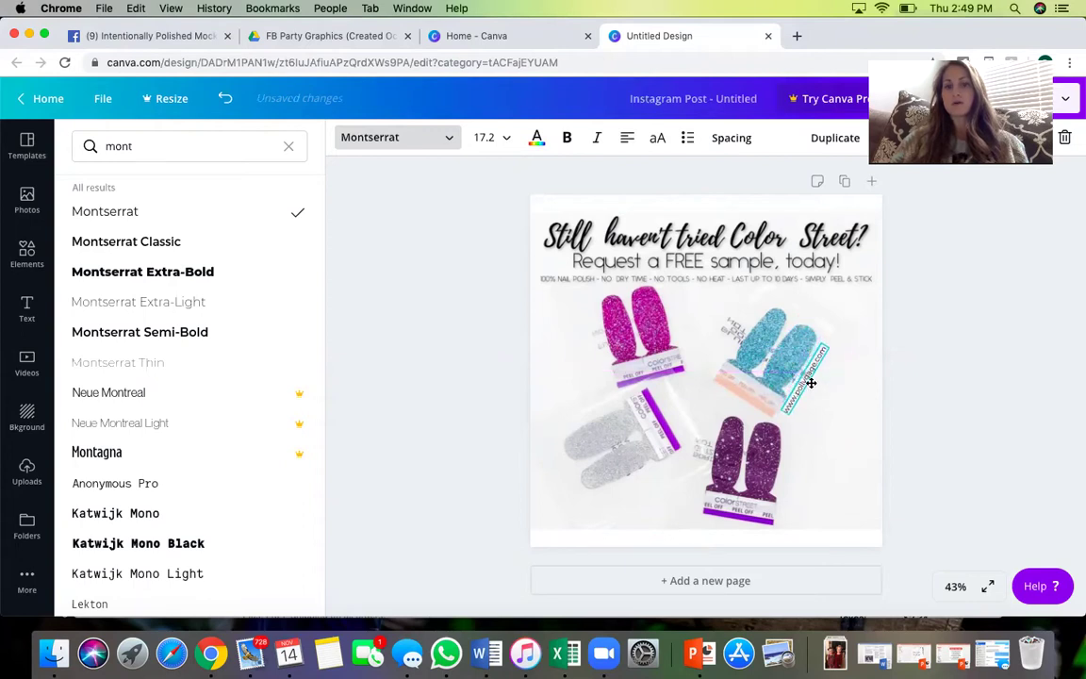
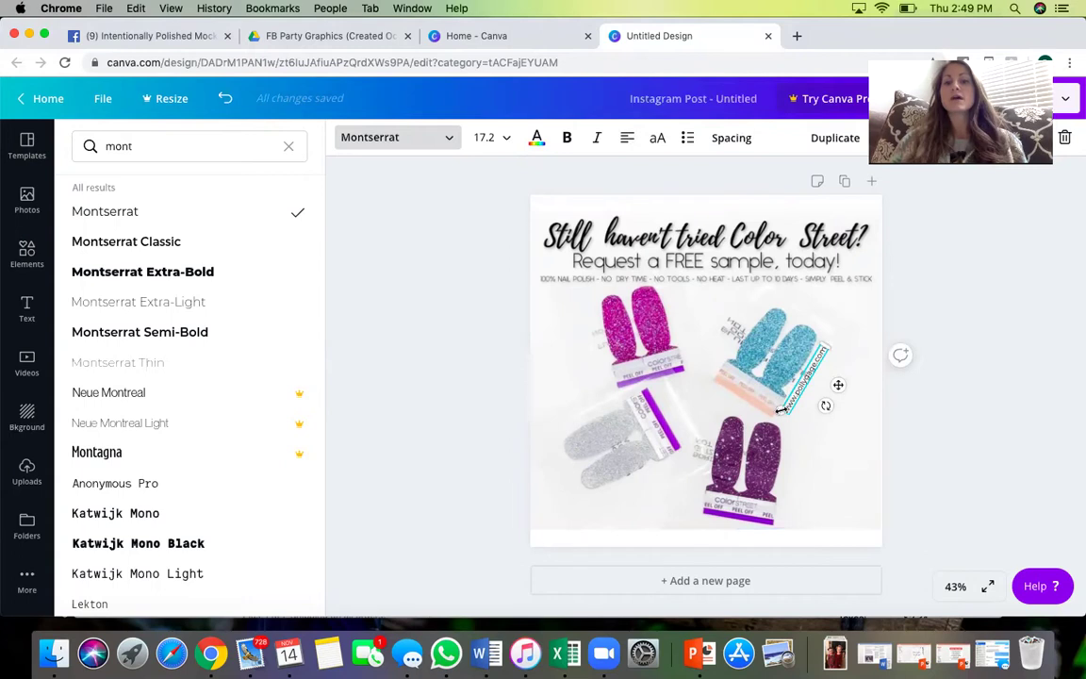
key(Escape)
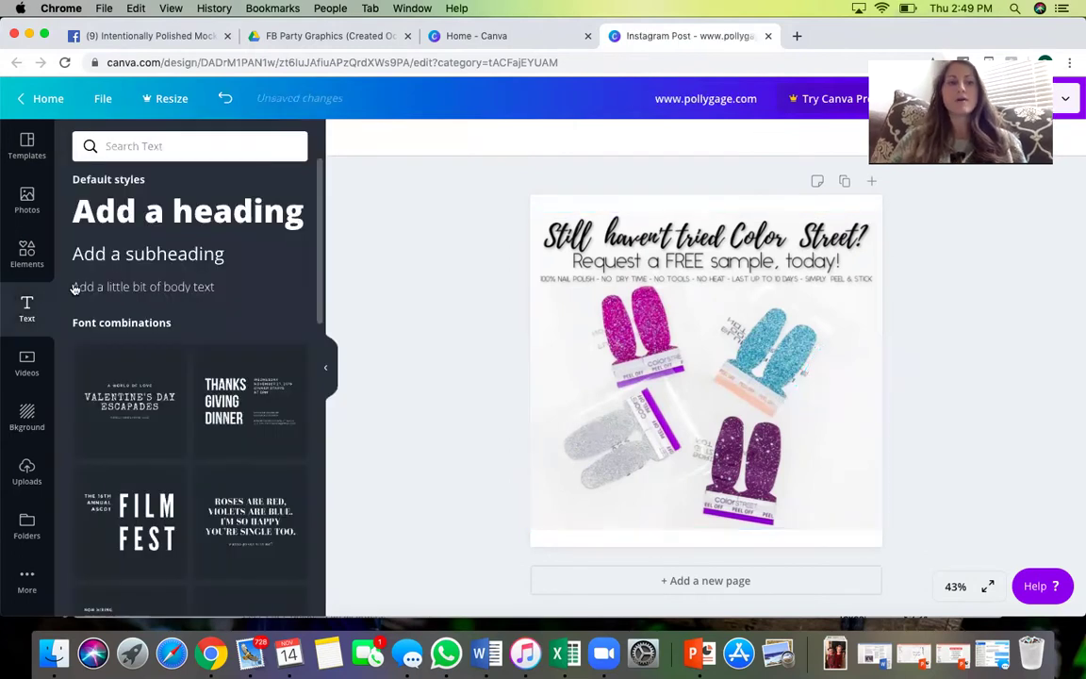
- Add the multicoloured Intentionally Polished logo from the uploaded images to the graphic
click(28, 473)
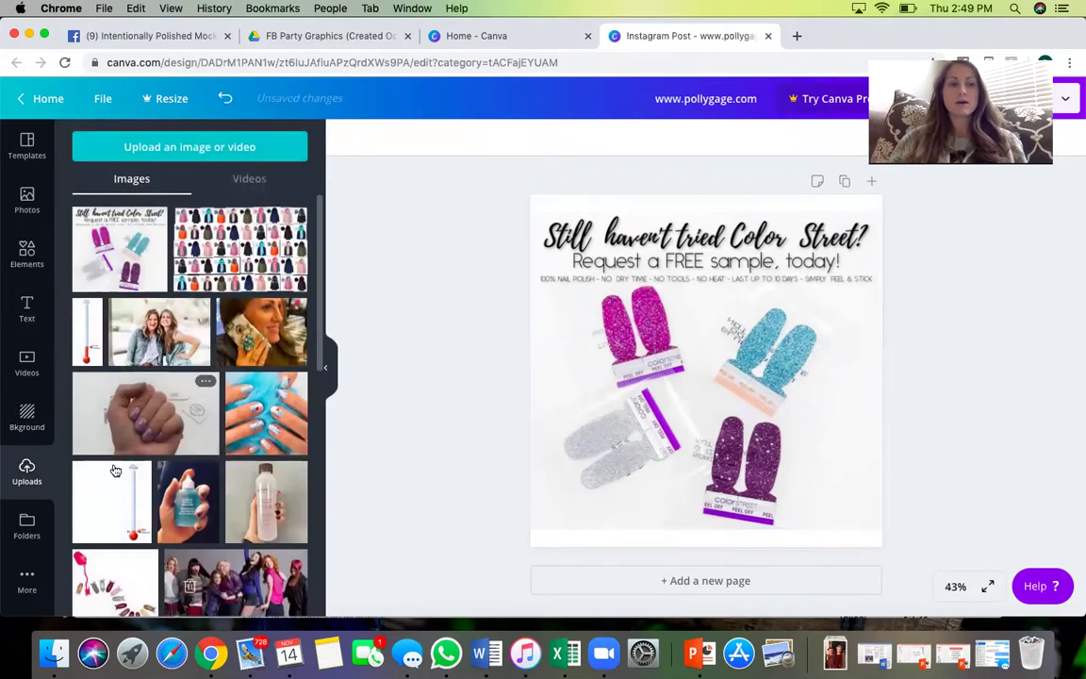
scroll(115, 471, down, 5)
scroll(114, 472, down, 5)
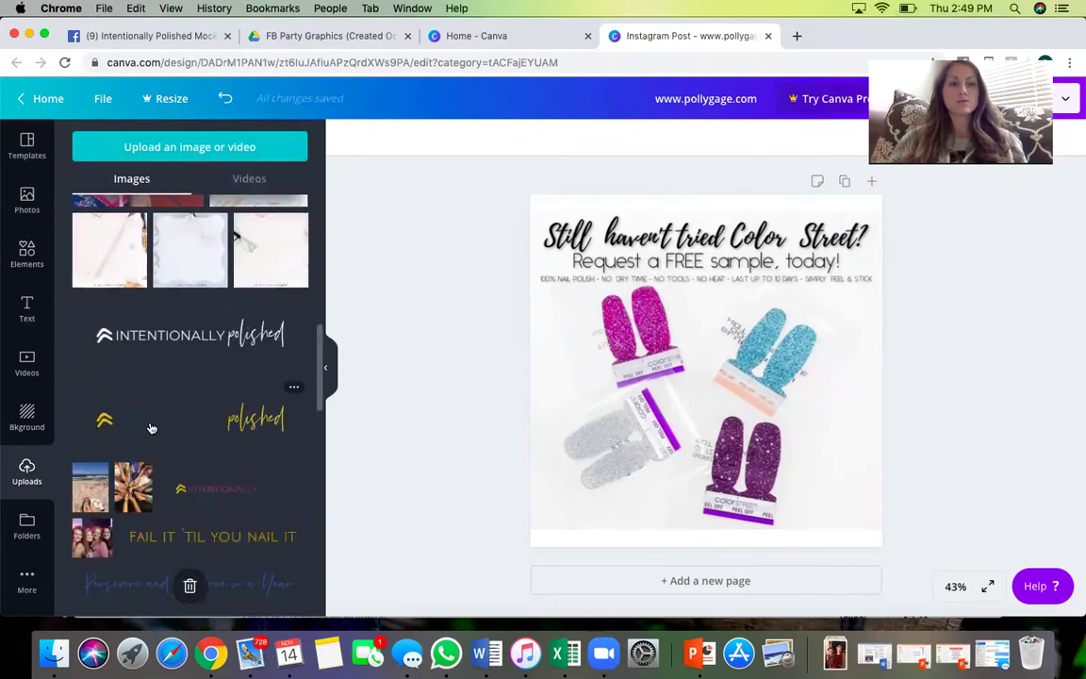
scroll(151, 428, down, 1)
click(213, 449)
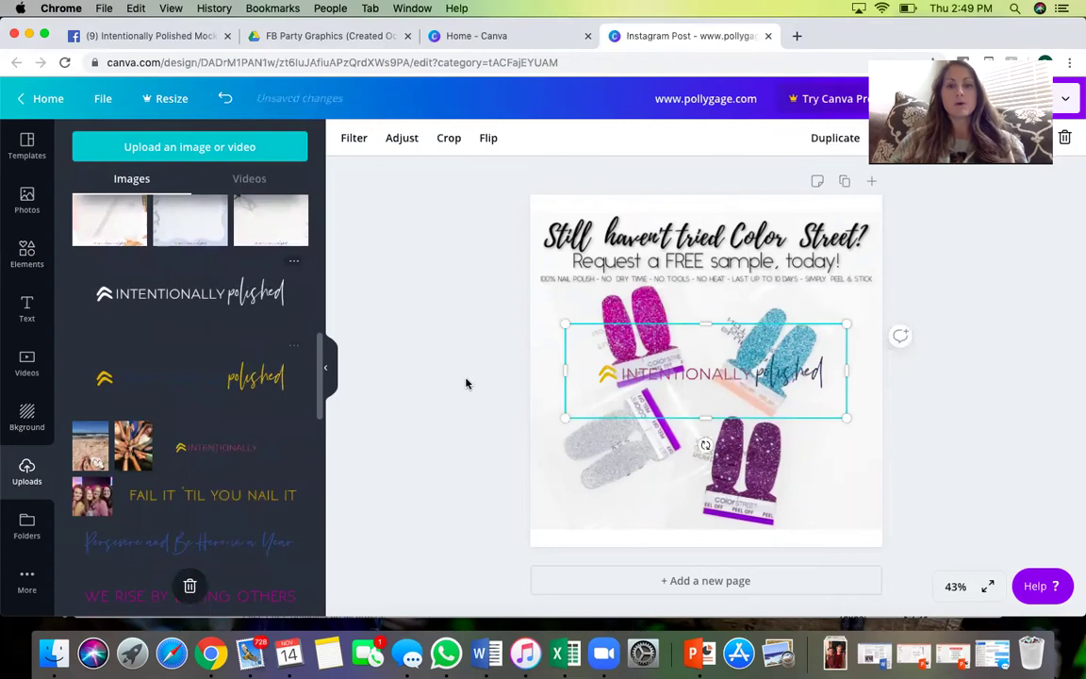
- Trim the empty margins on all four sides of the logo and place it, shrunk and angled, along the silver nail sample's lower edge
drag(565, 370, 592, 370)
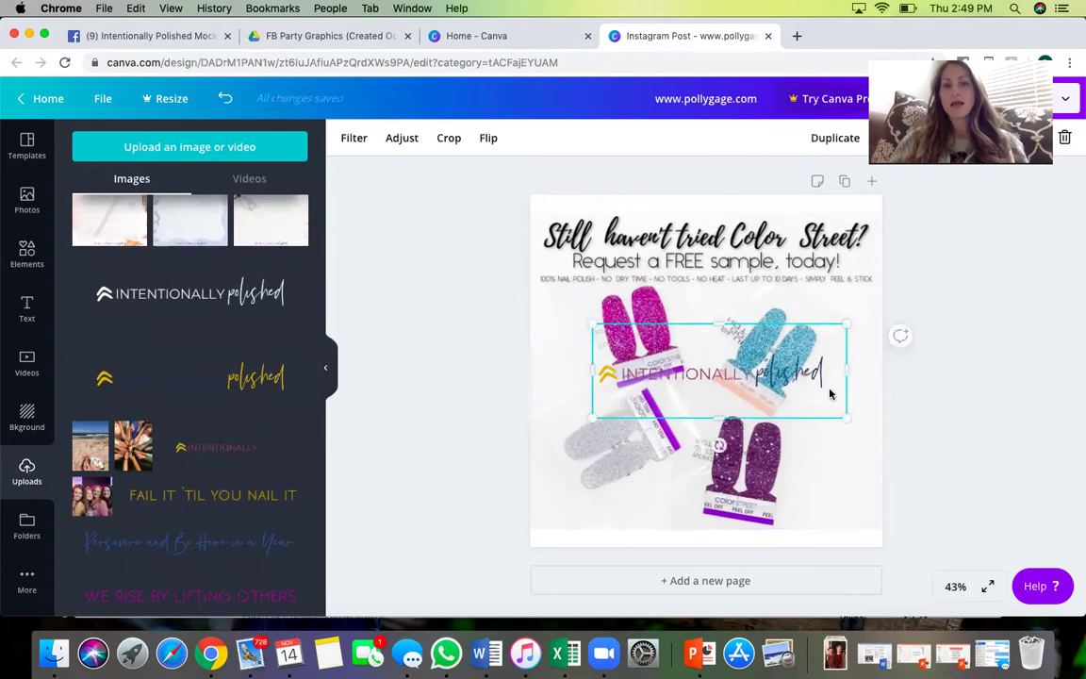
drag(847, 375, 827, 376)
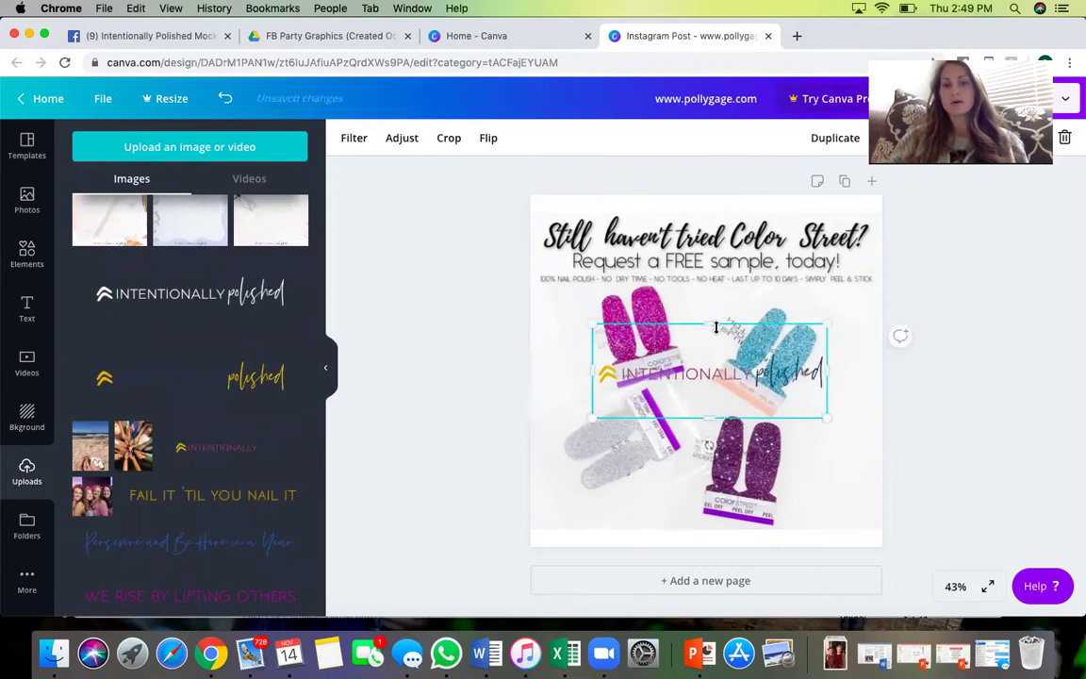
drag(712, 328, 712, 345)
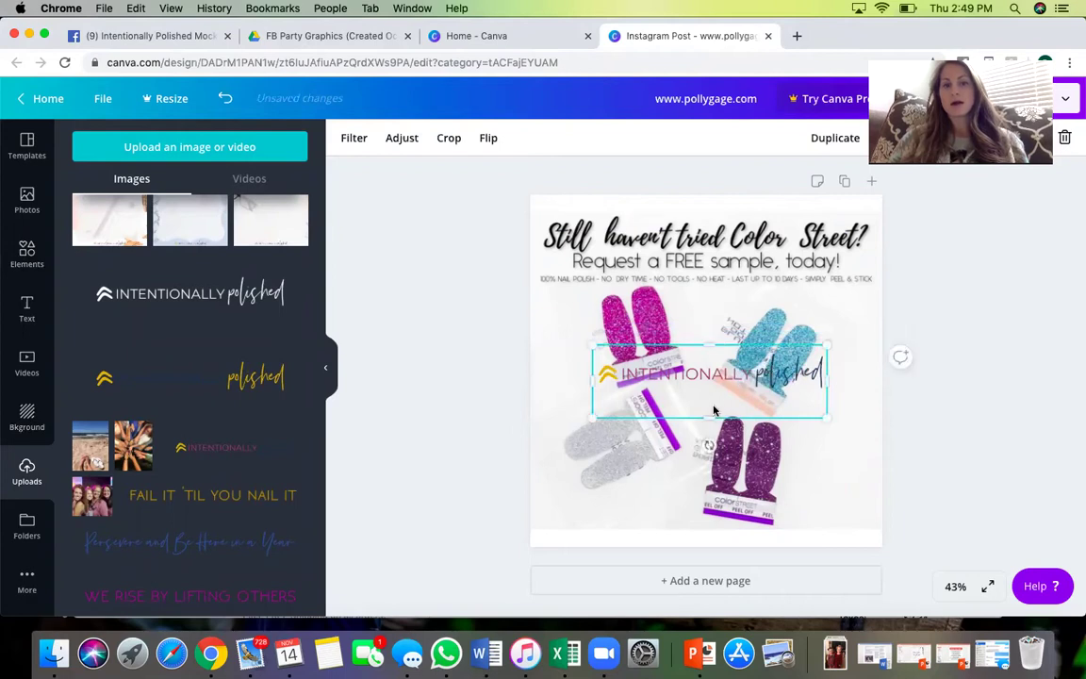
drag(710, 413, 710, 396)
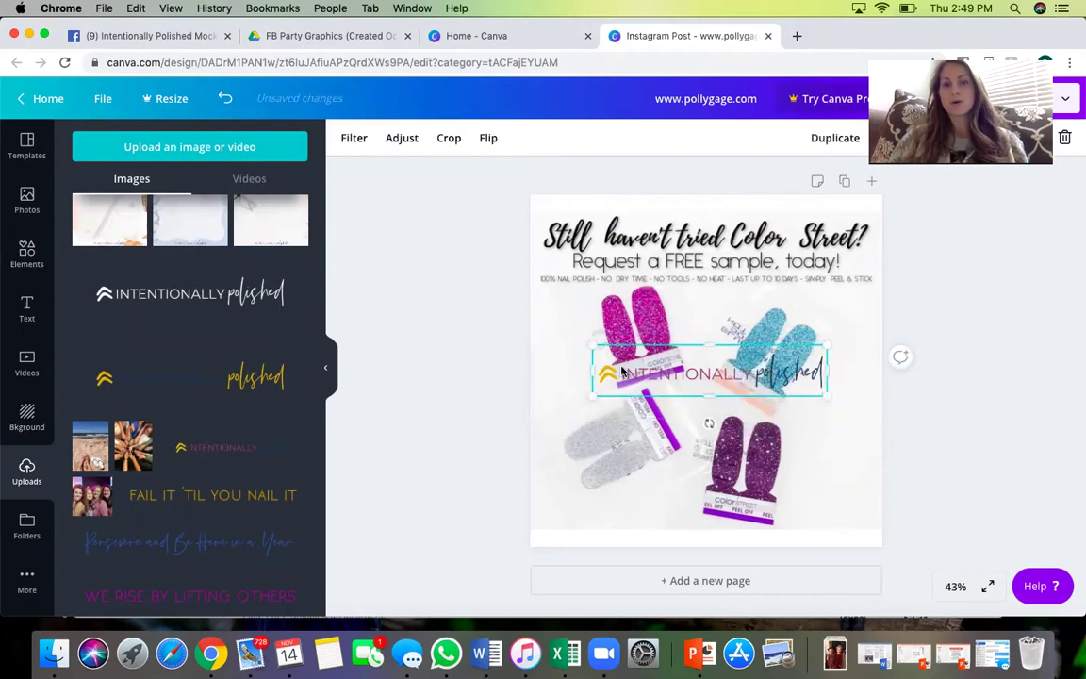
drag(594, 346, 712, 373)
drag(757, 423, 641, 487)
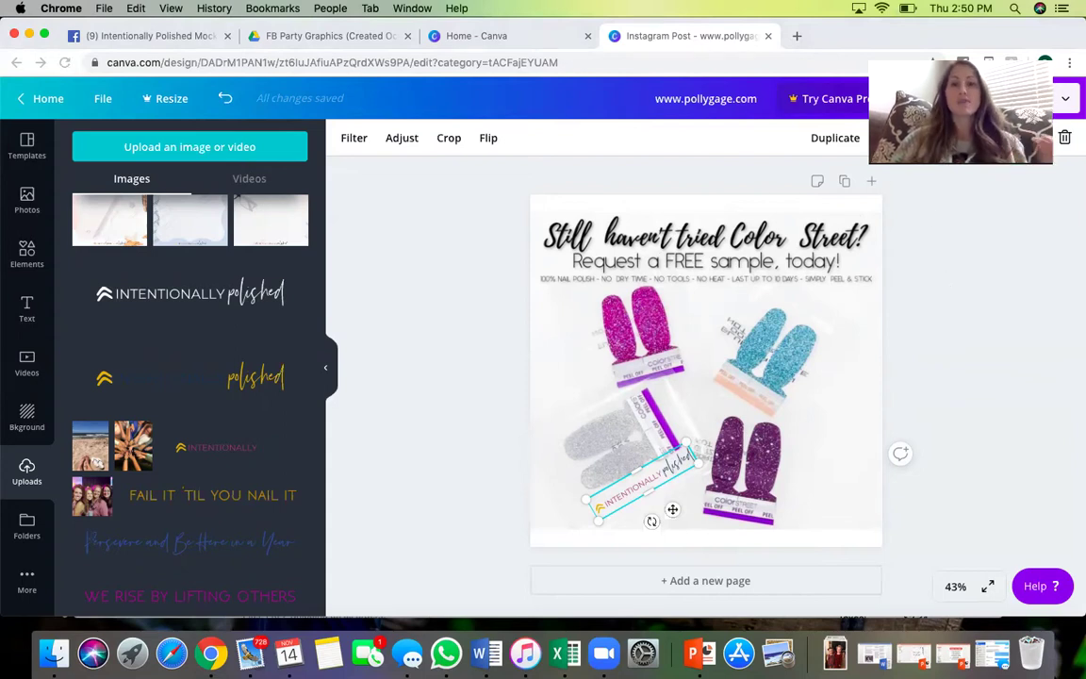
- Rename the design as "samples request"
click(657, 87)
click(646, 95)
text(smaple)
key(BackSpace)
key(BackSpace)
key(BackSpace)
key(BackSpace)
key(BackSpace)
text(amples)
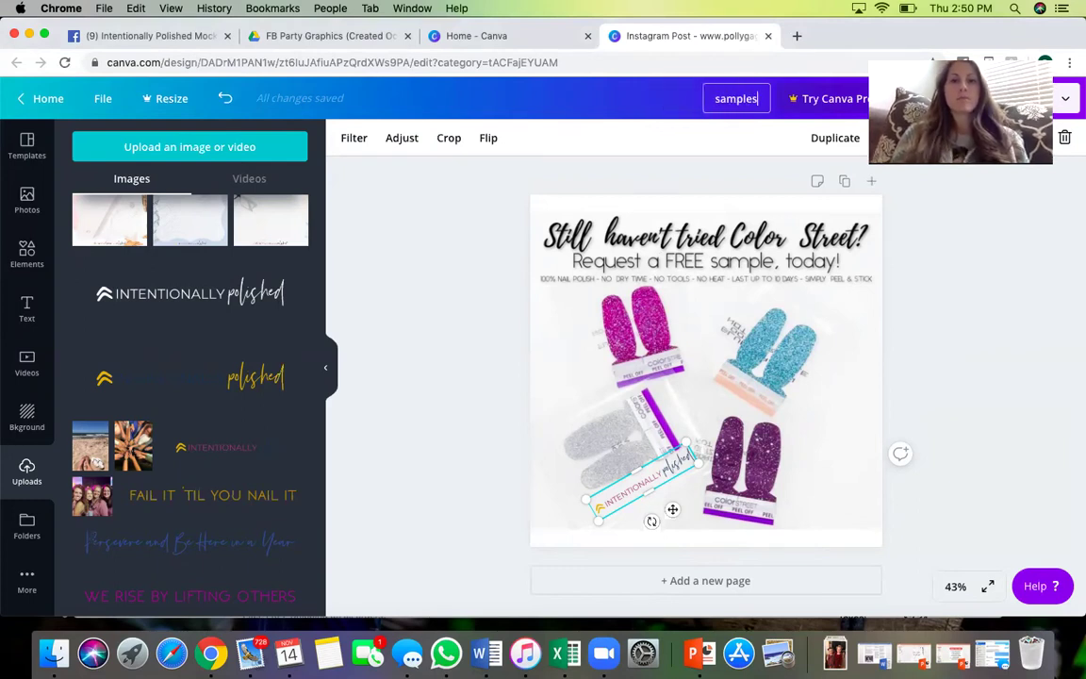
text( request)
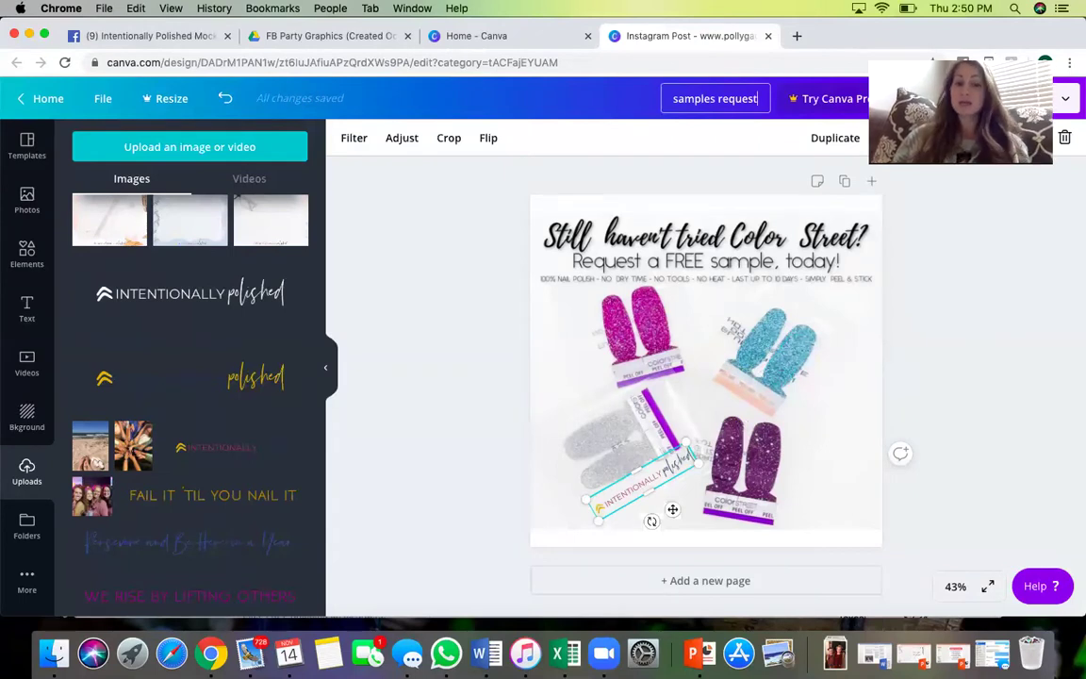
- Download the watermarked design as a PNG and dismiss the Canva Pro trial offer
click(1064, 98)
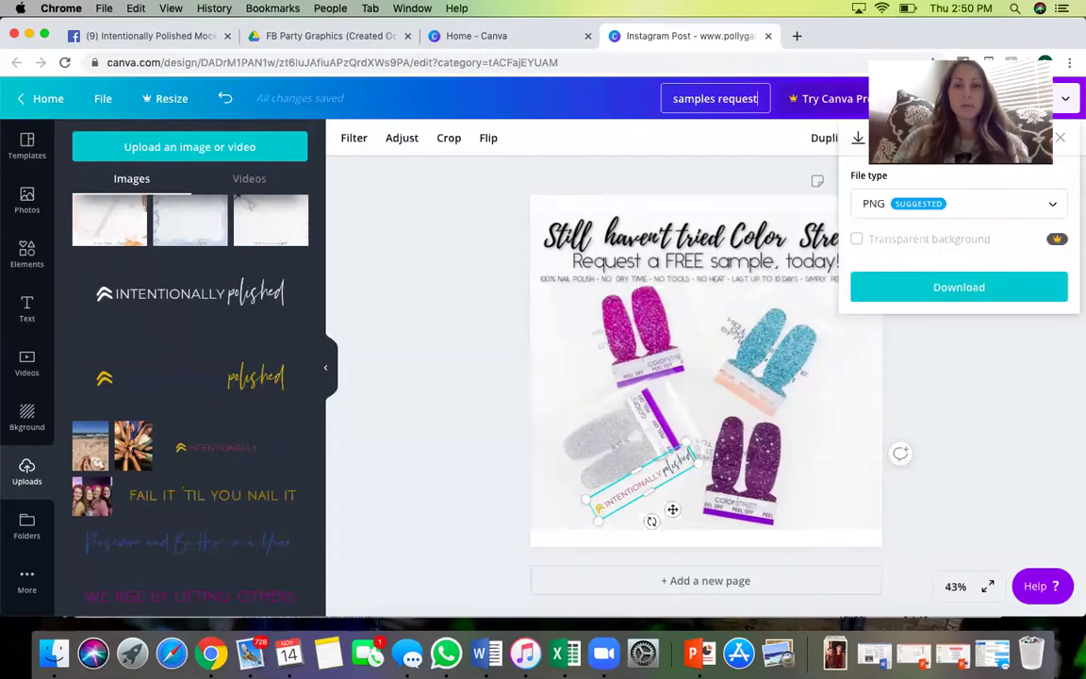
click(959, 293)
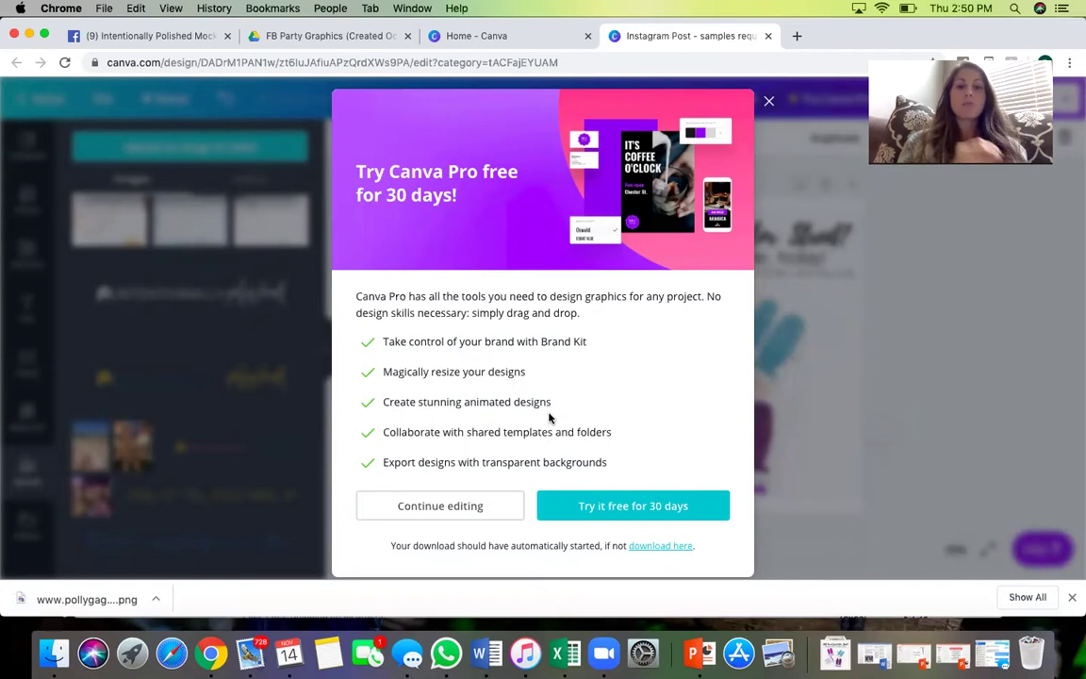
click(770, 102)
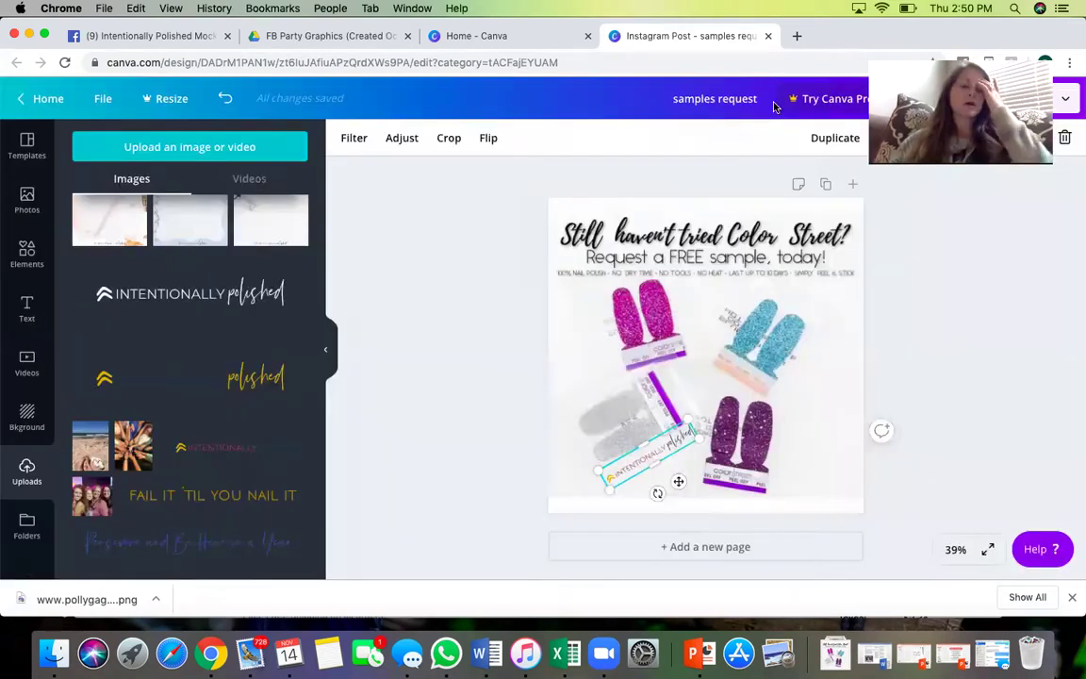